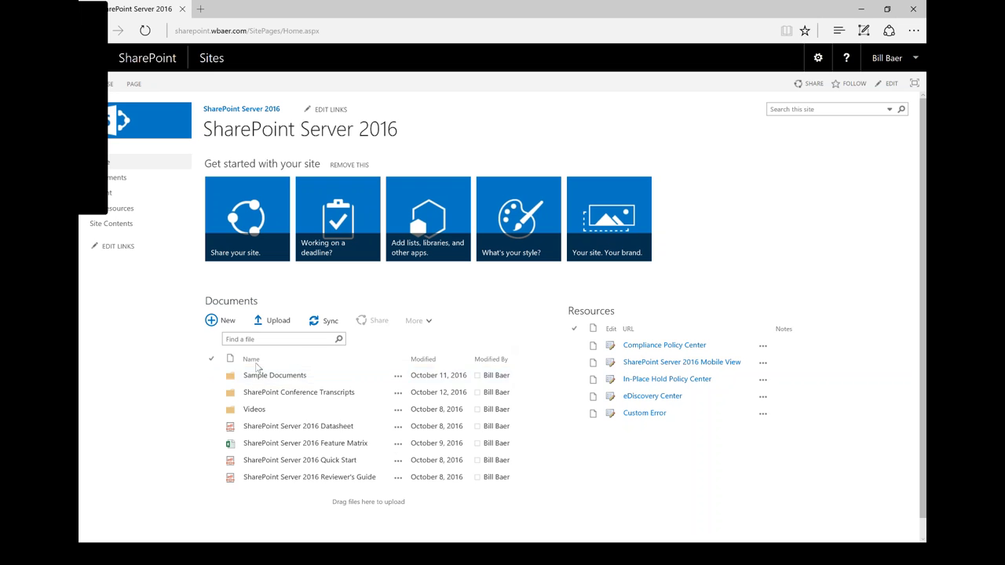
- Share the SharePoint Server 2016 Datasheet with a colleague, granting Can edit permission
{"action": "left_click", "coordinate": [211, 428]}
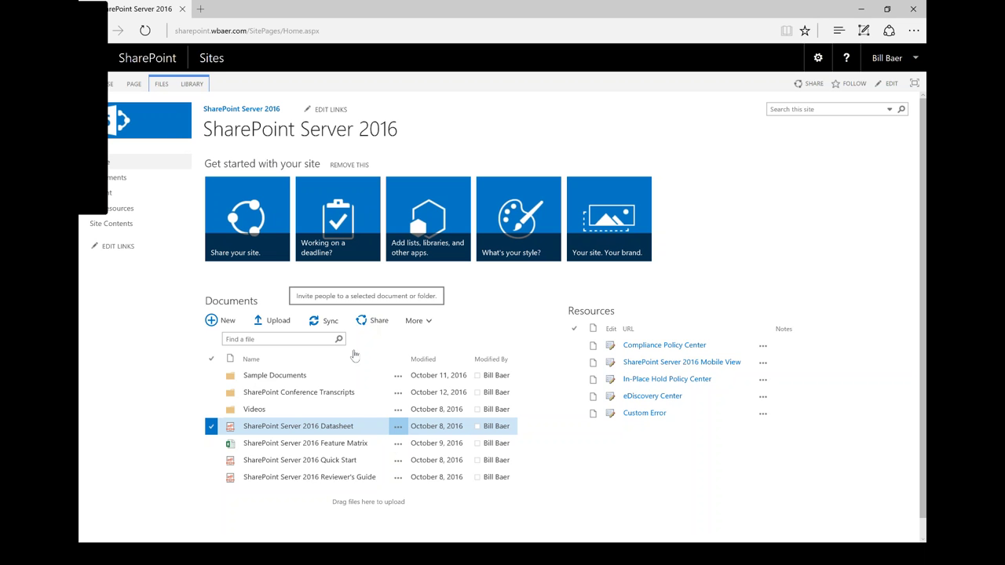
{"action": "left_click", "coordinate": [363, 322]}
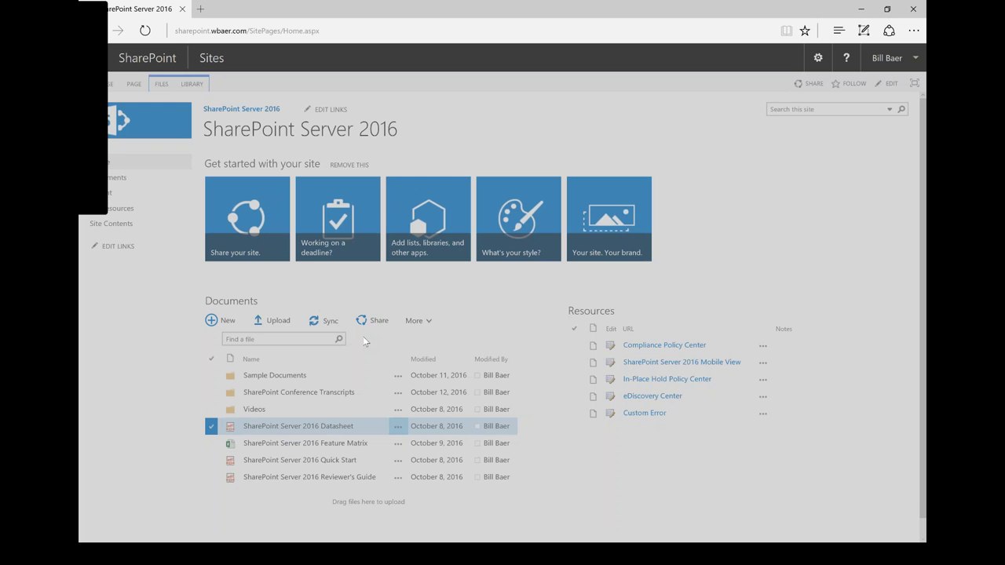
{"action": "left_click", "coordinate": [501, 302]}
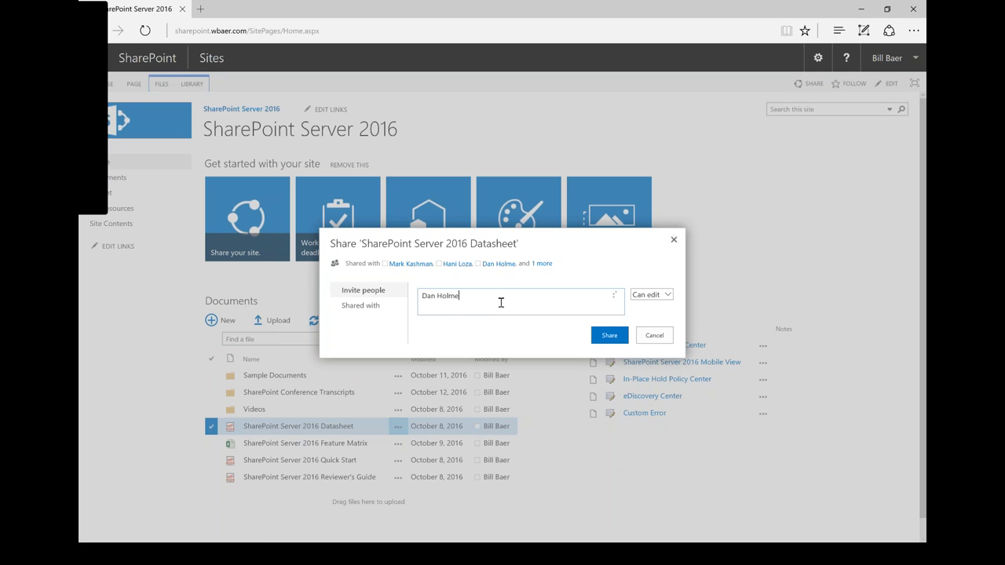
{"action": "left_click", "coordinate": [424, 325]}
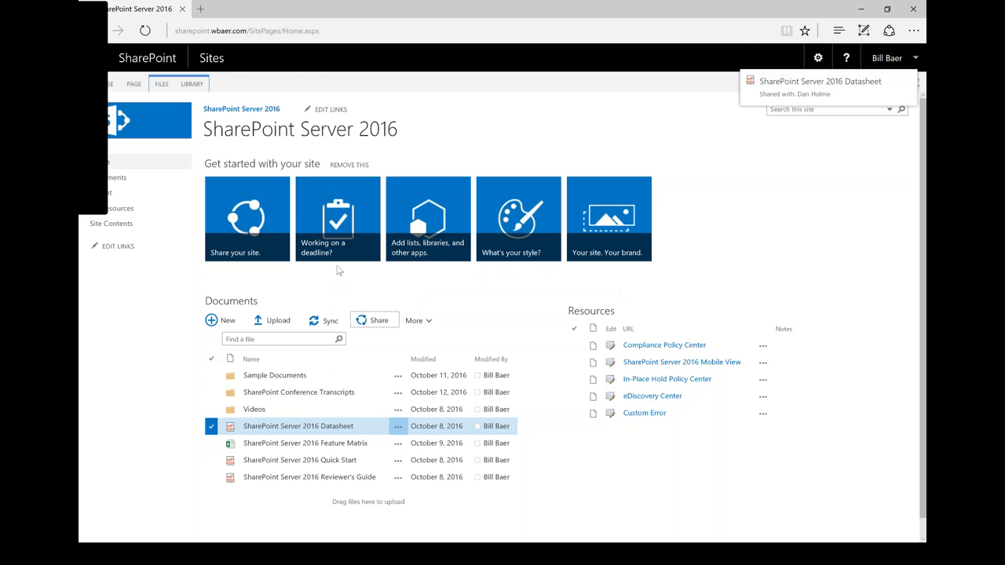
- Browse the datasheet's More and Advanced actions, then open the app launcher showing Newsfeed, OneDrive, Sites, PowerApps
{"action": "left_click", "coordinate": [424, 322]}
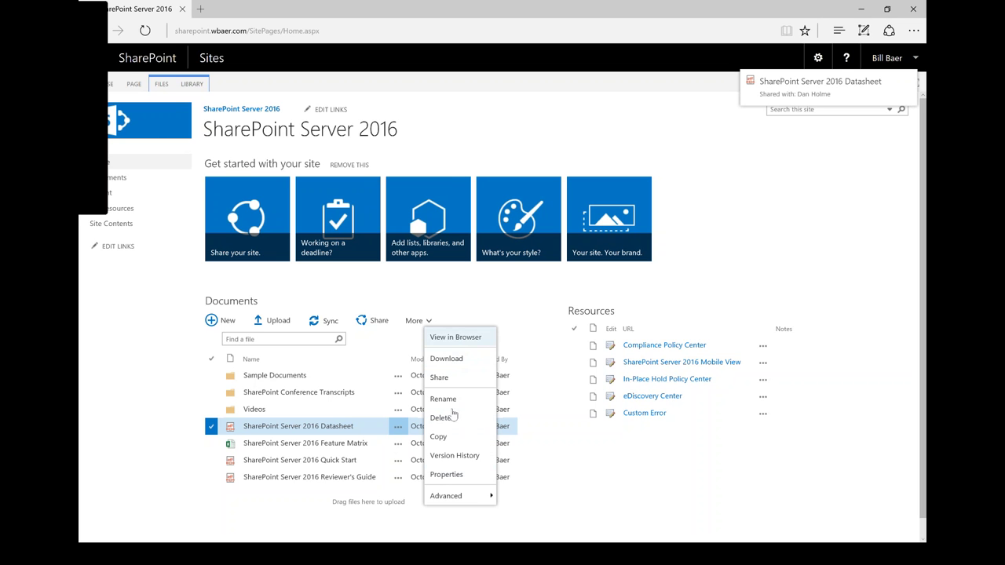
{"action": "mouse_move", "coordinate": [454, 493]}
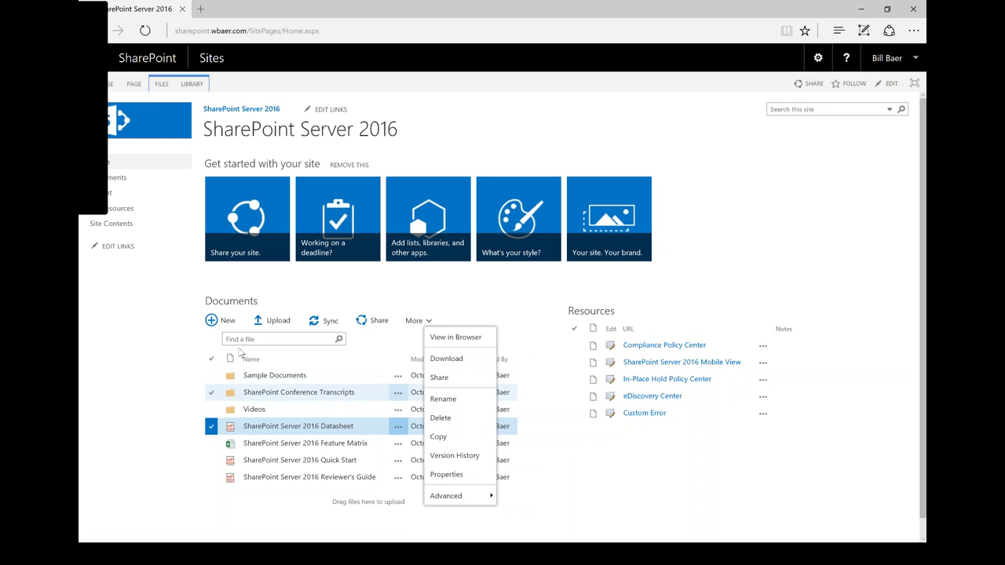
{"action": "left_click", "coordinate": [152, 306]}
{"action": "left_click", "coordinate": [100, 61]}
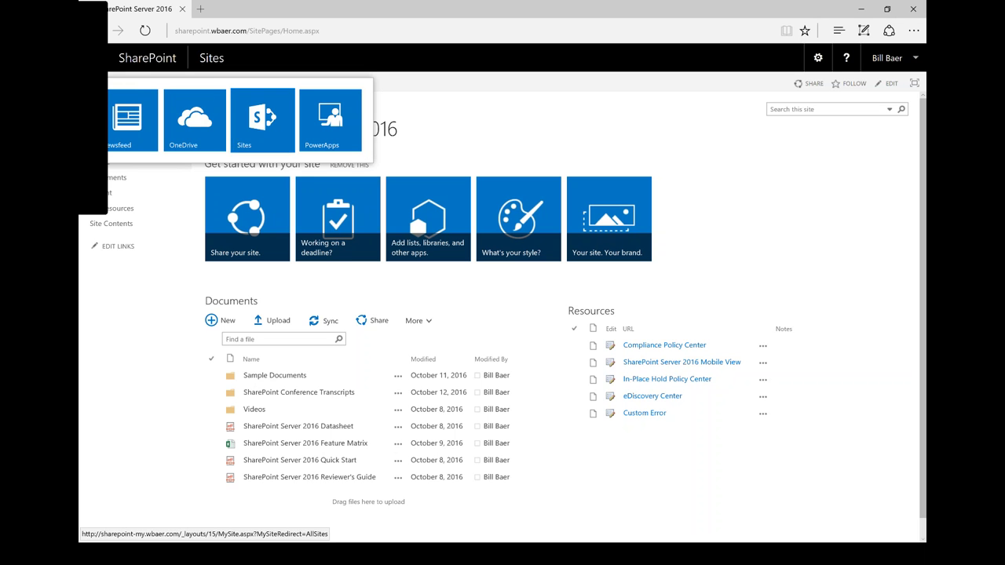
- Look at the Compliance Policy Center, return to the team site via Sites, and open the eDiscovery Center
{"action": "left_click", "coordinate": [186, 287]}
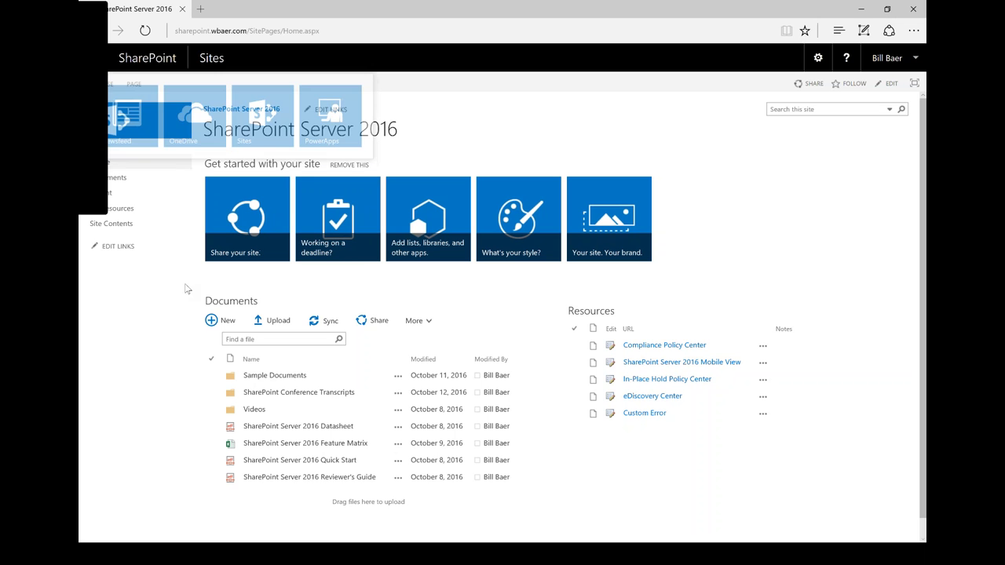
{"action": "left_click", "coordinate": [651, 346]}
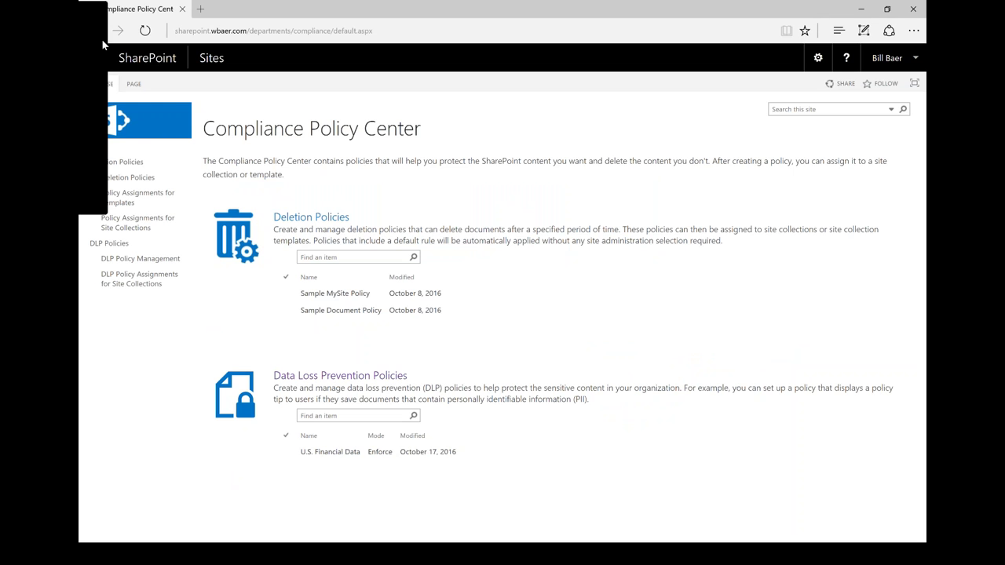
{"action": "left_click", "coordinate": [202, 60]}
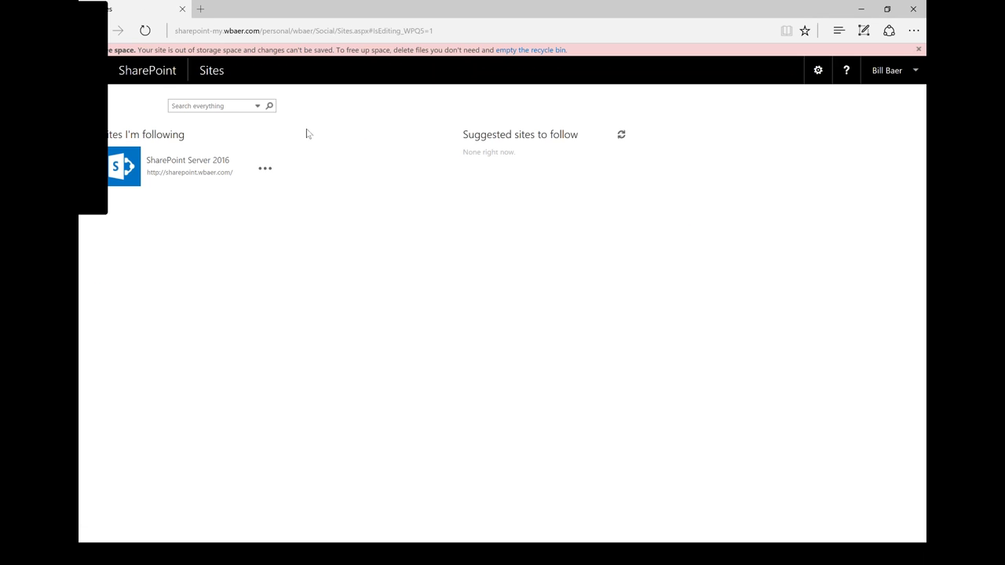
{"action": "left_click", "coordinate": [187, 160]}
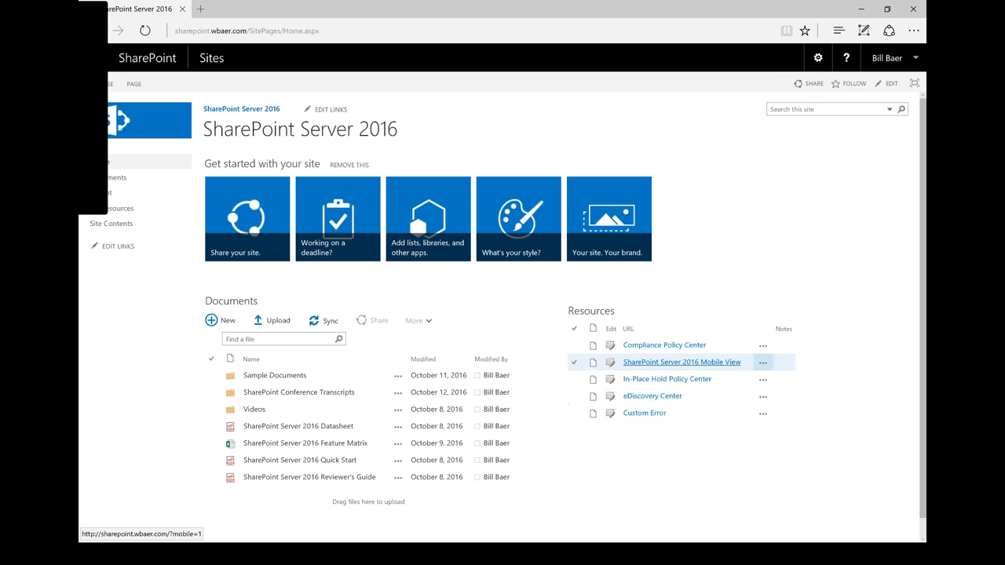
{"action": "left_click", "coordinate": [652, 395]}
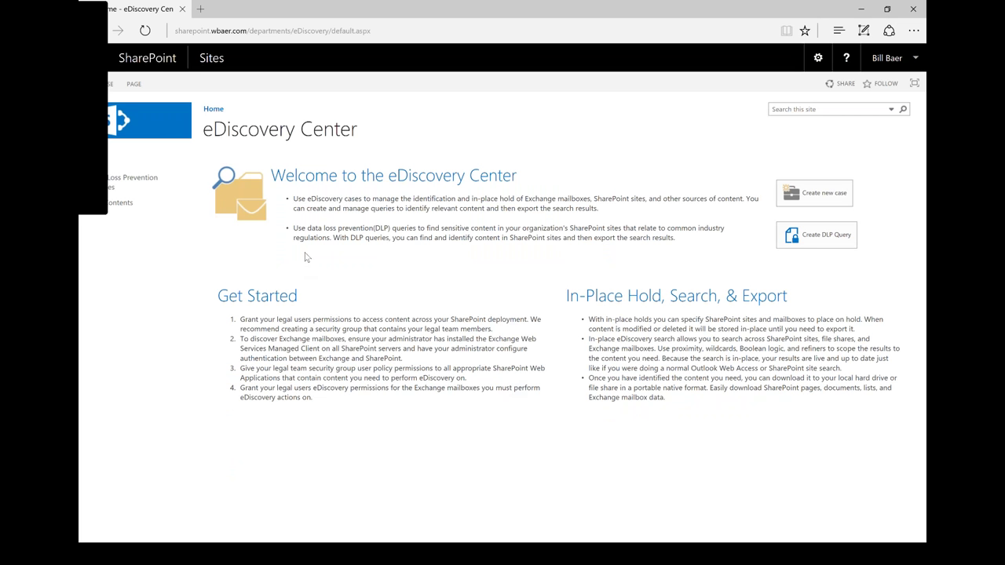
- Go to Data Loss Prevention Queries and open the U.S Financial Data query
{"action": "left_click", "coordinate": [142, 193]}
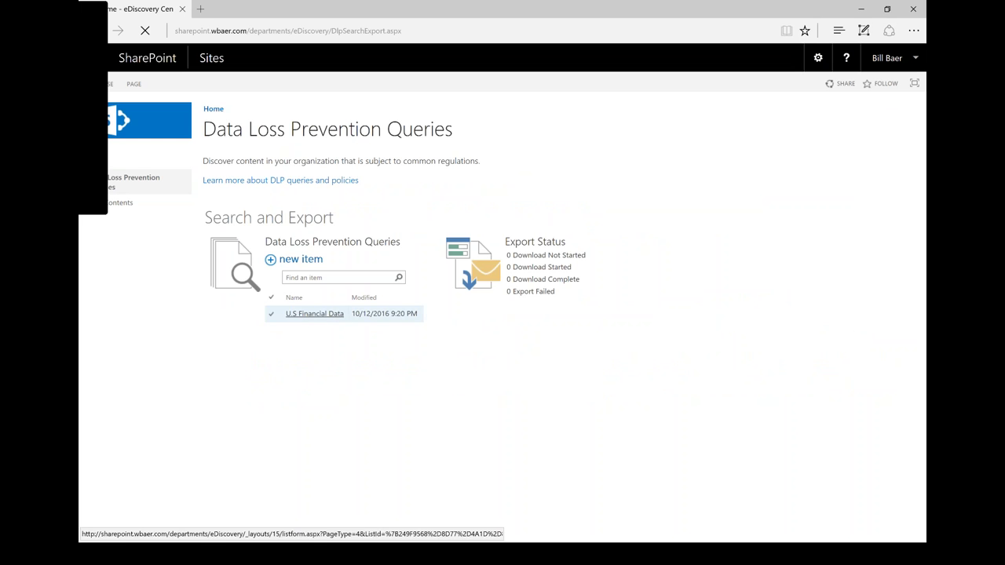
{"action": "left_click", "coordinate": [314, 313]}
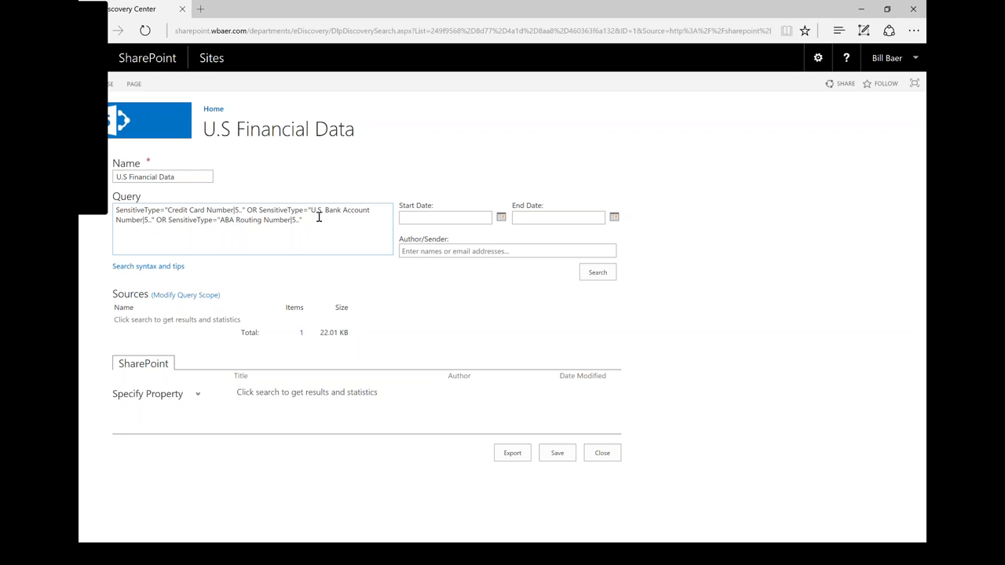
- Highlight the query's OR and ABA Routing Number conditions, then run the DLP search
{"action": "double_click", "coordinate": [257, 210]}
{"action": "left_click_drag", "start_coordinate": [223, 221], "coordinate": [274, 221]}
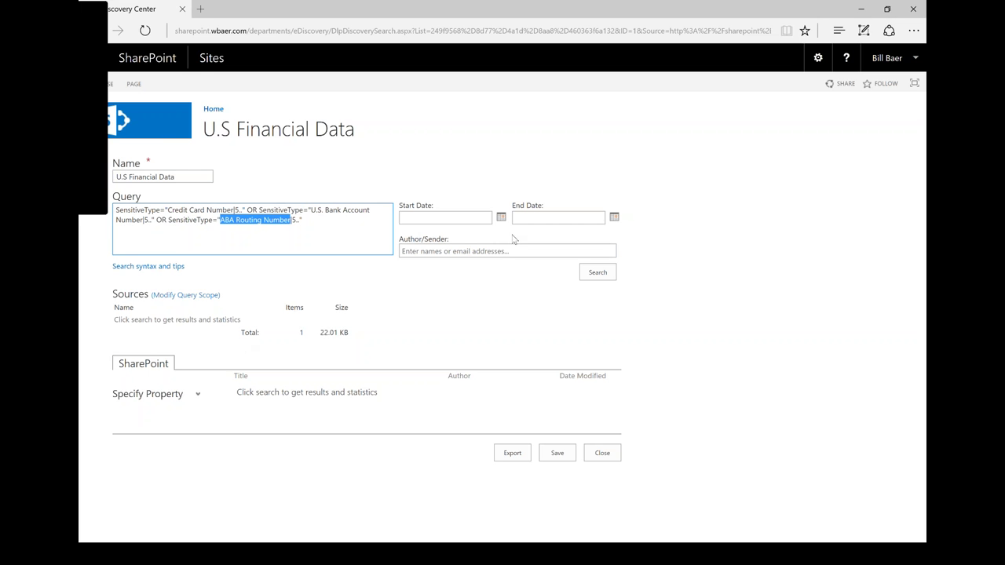
{"action": "left_click", "coordinate": [593, 275]}
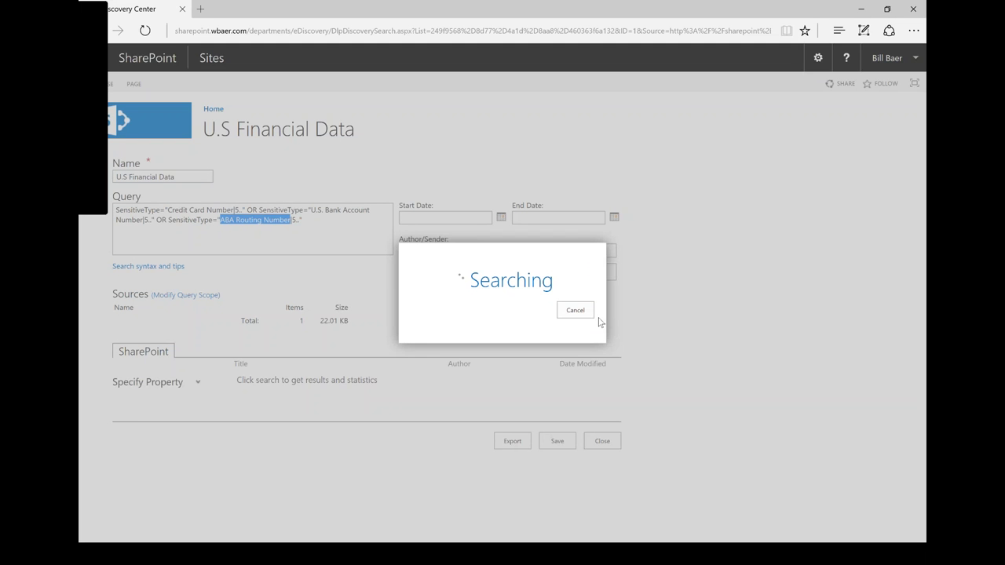
- Expand Query Statistics per condition and inspect the Test Credit Card Account Numbers result
{"action": "left_click", "coordinate": [378, 309]}
{"action": "left_click_drag", "start_coordinate": [624, 370], "coordinate": [510, 369]}
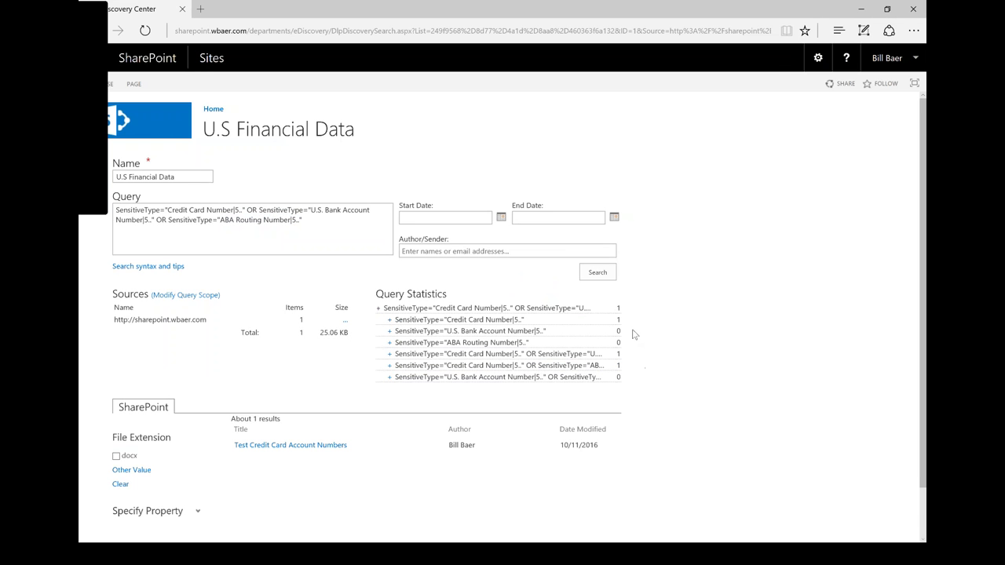
{"action": "left_click_drag", "start_coordinate": [524, 321], "coordinate": [446, 323]}
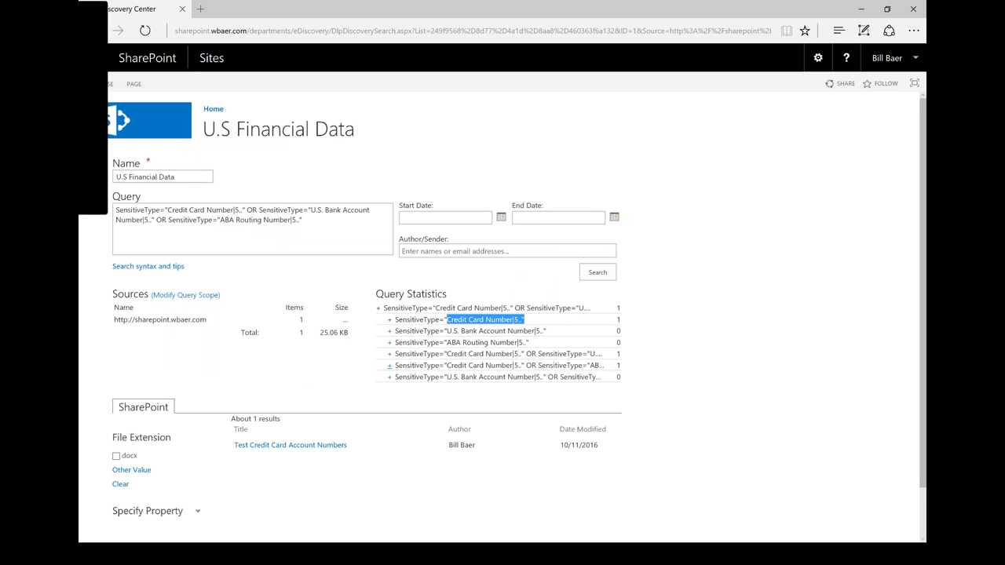
{"action": "left_click", "coordinate": [668, 377]}
{"action": "mouse_move", "coordinate": [322, 442]}
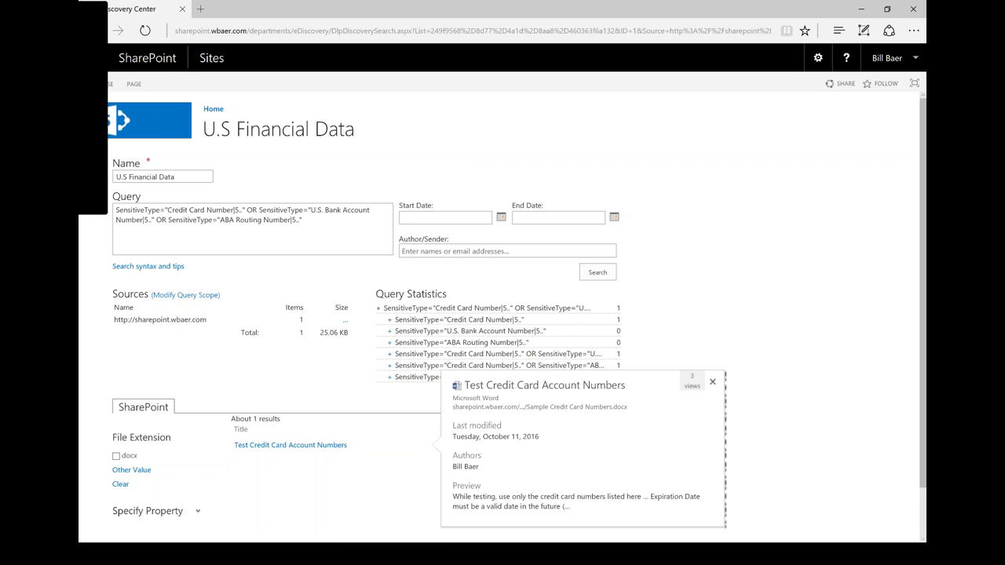
- Go back to the SharePoint Server 2016 team site and open the Sample Documents folder
{"action": "left_click", "coordinate": [216, 62]}
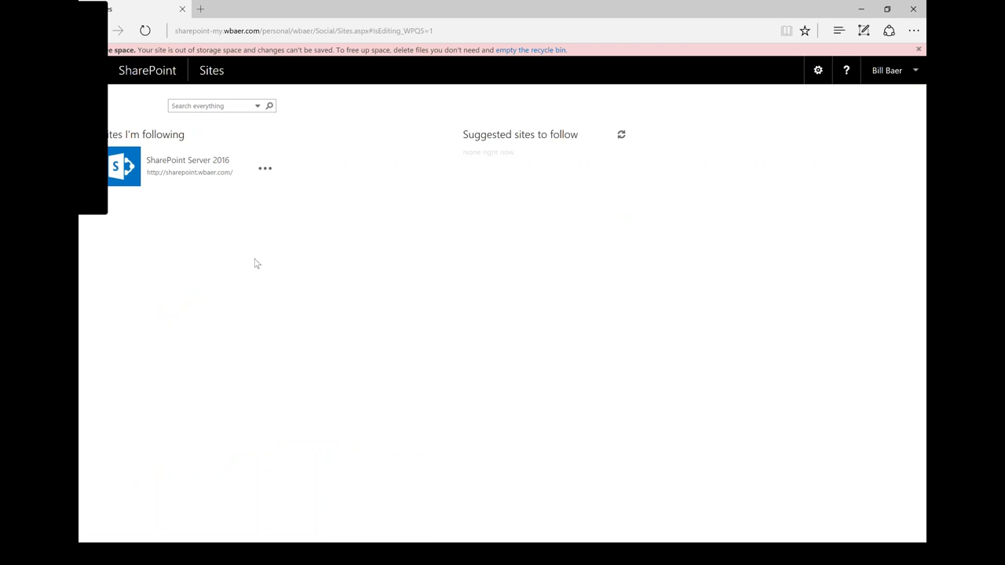
{"action": "left_click", "coordinate": [198, 162]}
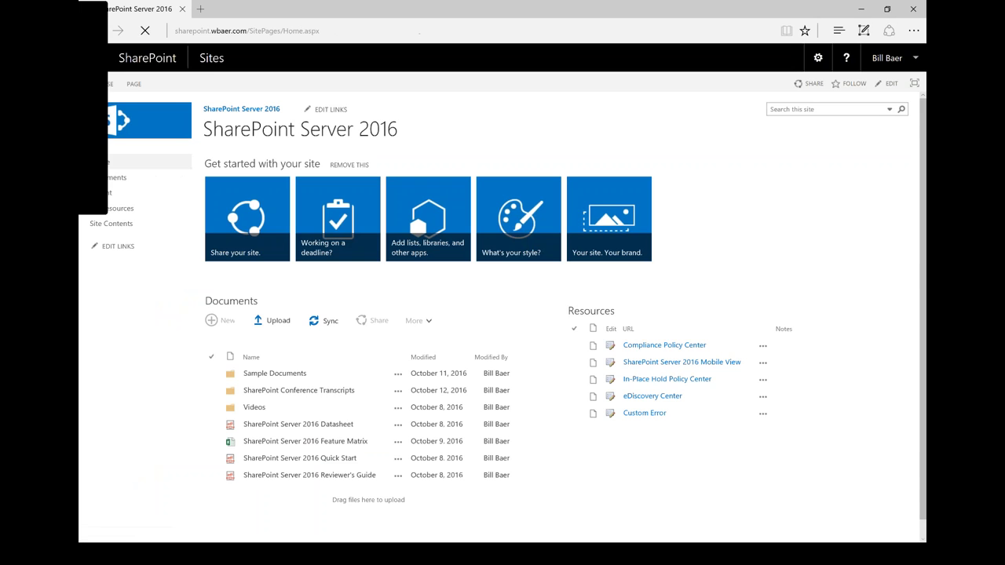
{"action": "left_click", "coordinate": [293, 380]}
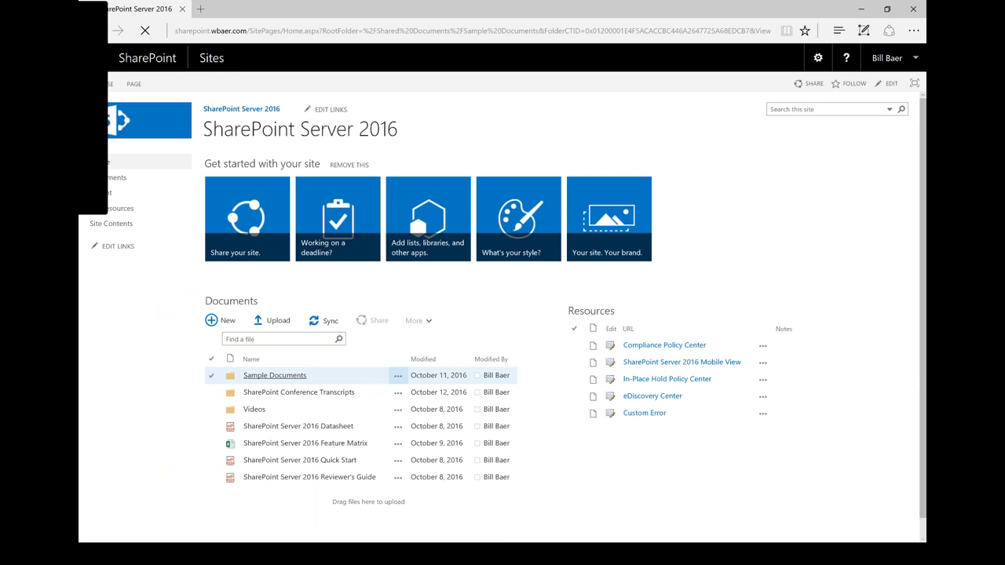
- Read the policy tip flagging Credit Card Number content in Sample Credit Card Numbers.docx, then close it
{"action": "mouse_move", "coordinate": [230, 383]}
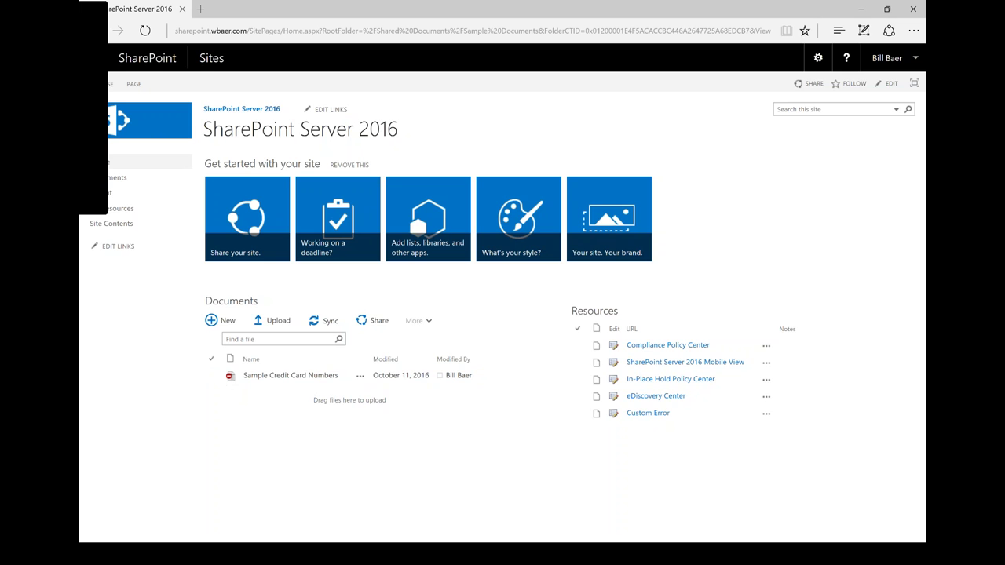
{"action": "left_click", "coordinate": [229, 376]}
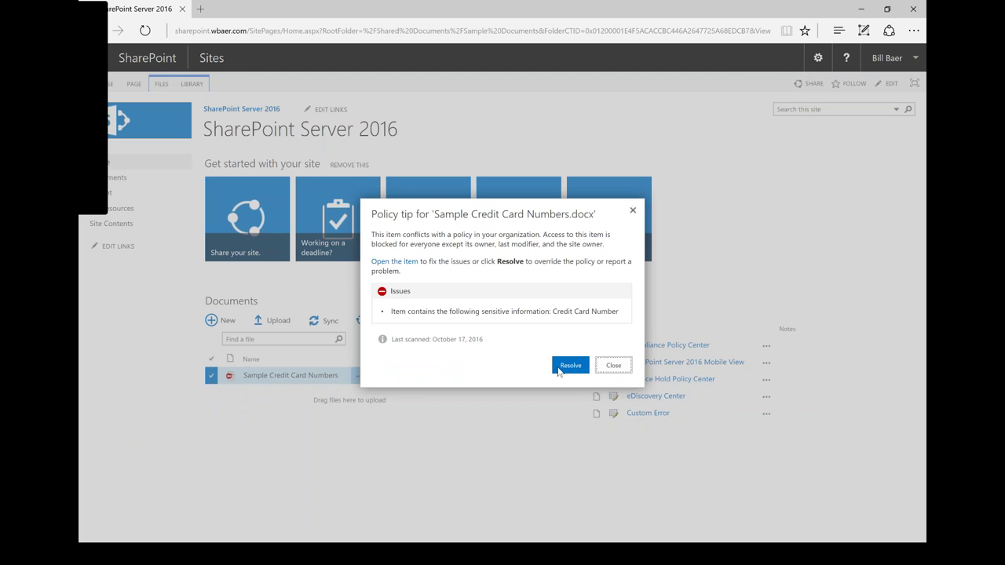
{"action": "triple_click", "coordinate": [580, 307]}
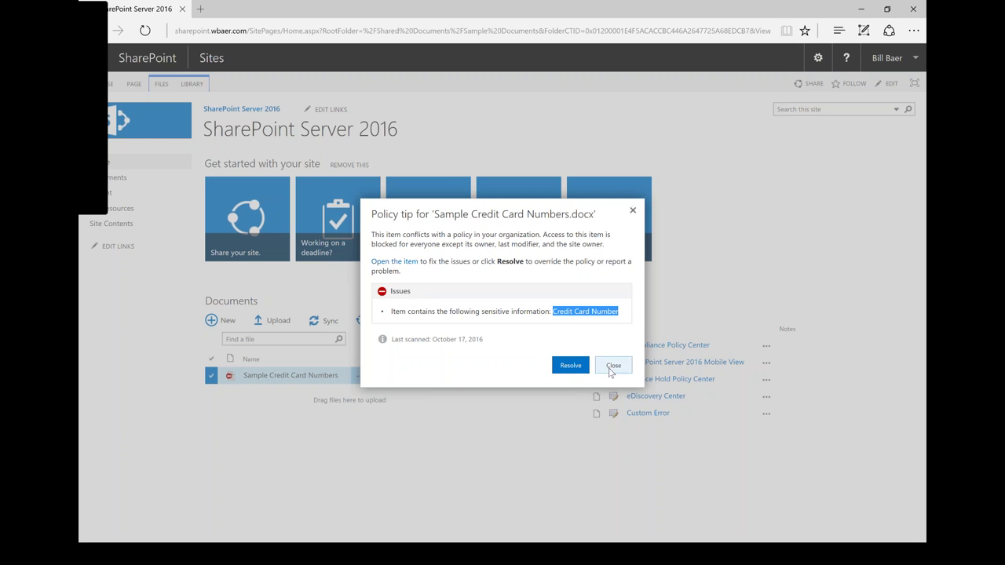
{"action": "left_click", "coordinate": [614, 365]}
{"action": "left_click", "coordinate": [290, 375]}
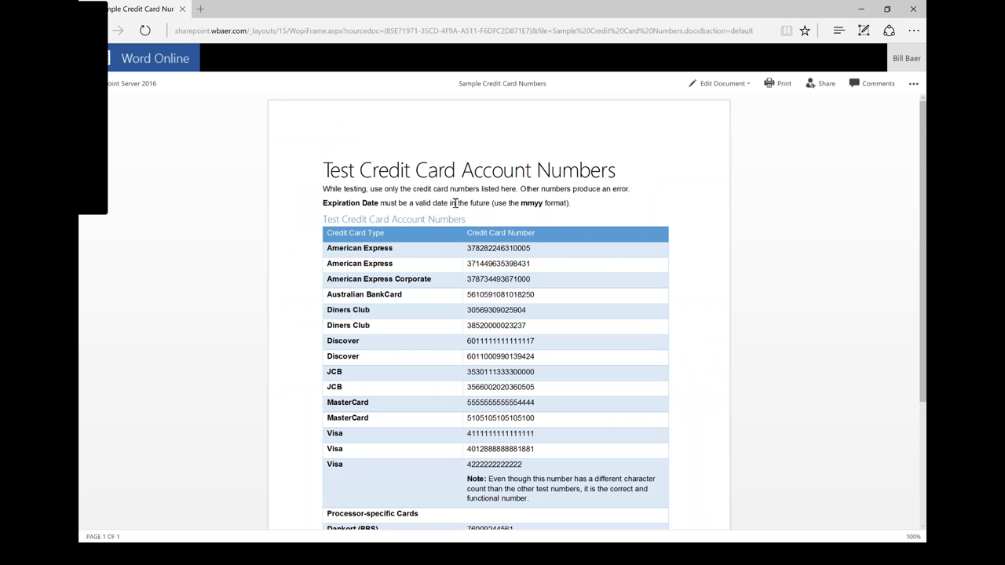
{"action": "scroll", "coordinate": [533, 317], "scroll_direction": "down", "scroll_amount": 1}
{"action": "scroll", "coordinate": [533, 317], "scroll_direction": "down", "scroll_amount": 2}
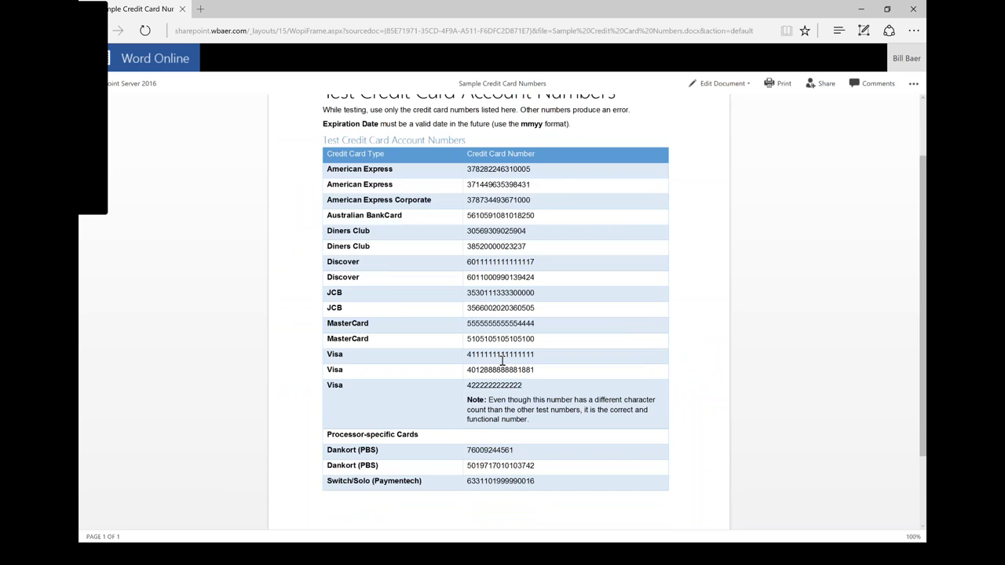
{"action": "scroll", "coordinate": [444, 270], "scroll_direction": "up", "scroll_amount": 3}
{"action": "scroll", "coordinate": [442, 289], "scroll_direction": "down", "scroll_amount": 1}
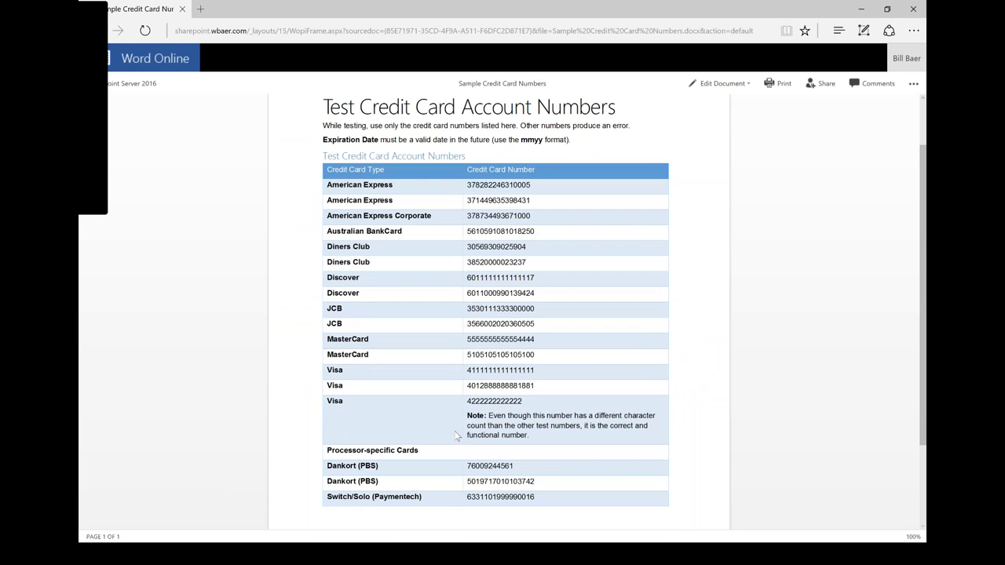
{"action": "scroll", "coordinate": [358, 464], "scroll_direction": "up", "scroll_amount": 1}
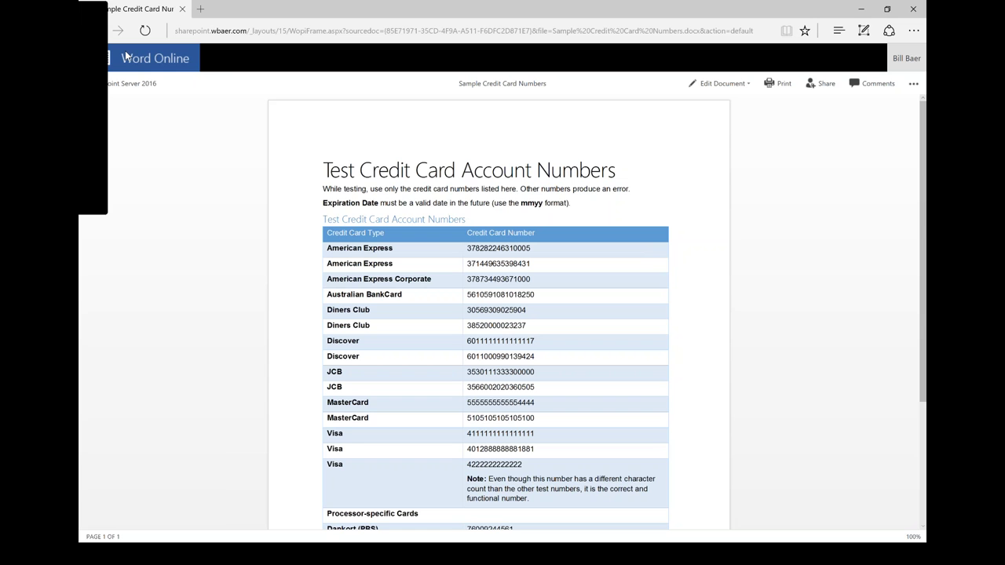
- Return to Sample Documents, then to the SharePoint Server 2016 team site via followed Sites
{"action": "left_click", "coordinate": [130, 84]}
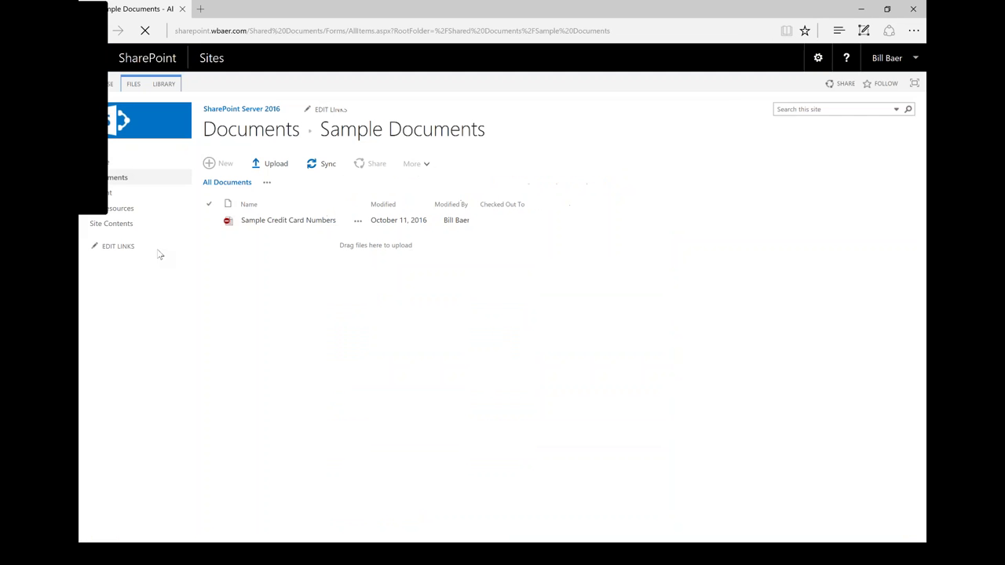
{"action": "left_click", "coordinate": [211, 58]}
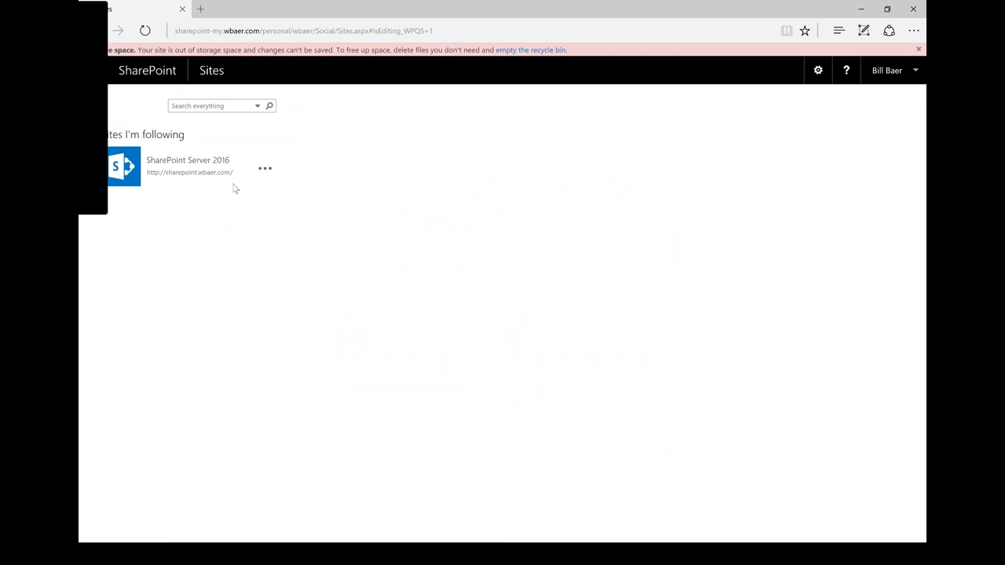
{"action": "left_click", "coordinate": [188, 160]}
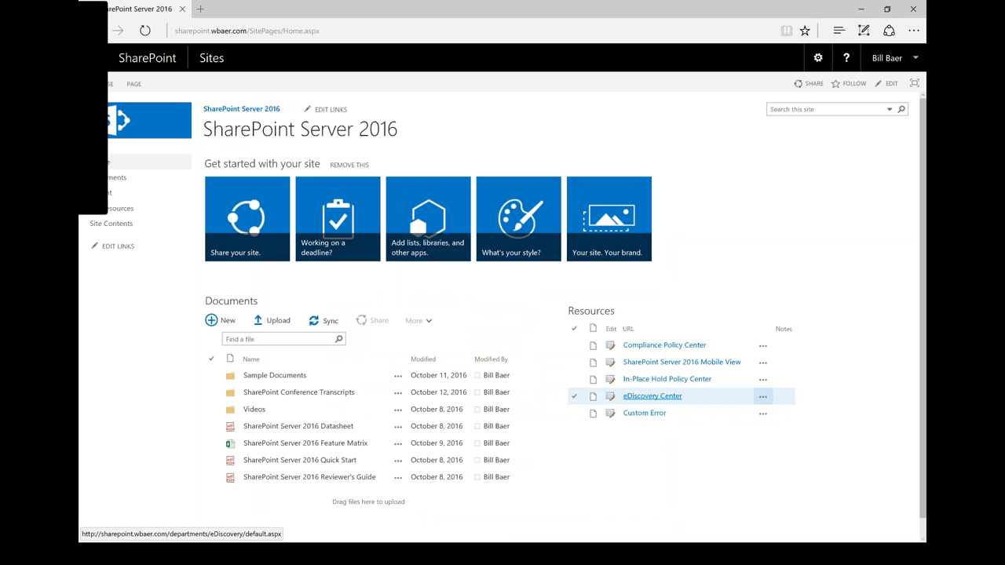
- Open the Compliance Policy Center and view the U.S. Financial Data DLP policy details
{"action": "left_click", "coordinate": [649, 347]}
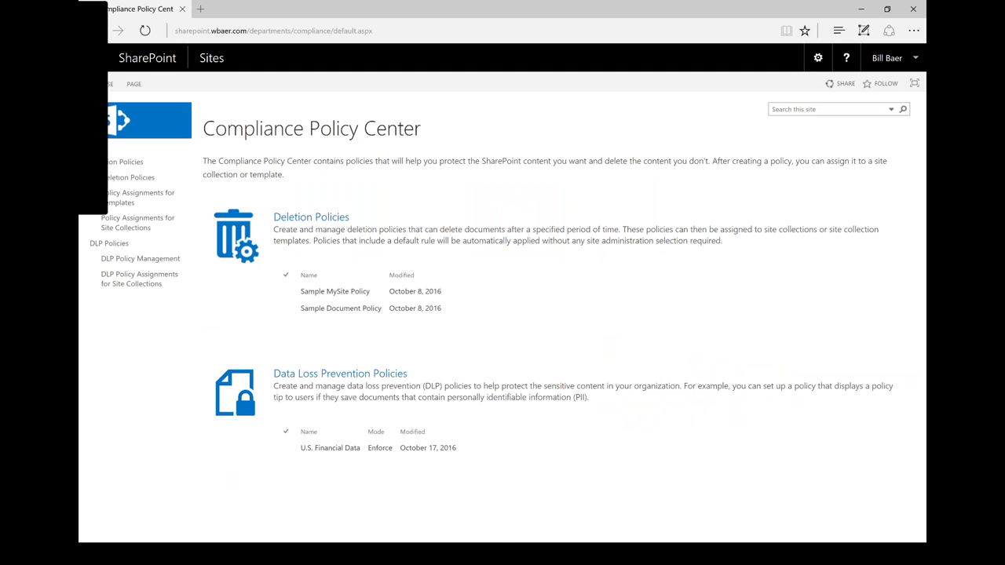
{"action": "left_click", "coordinate": [347, 454]}
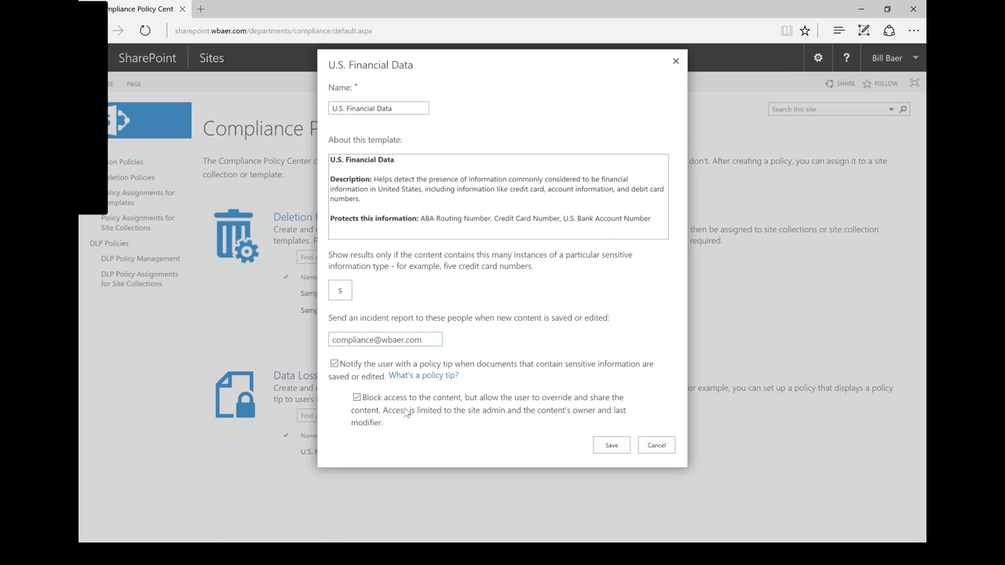
{"action": "left_click", "coordinate": [655, 445]}
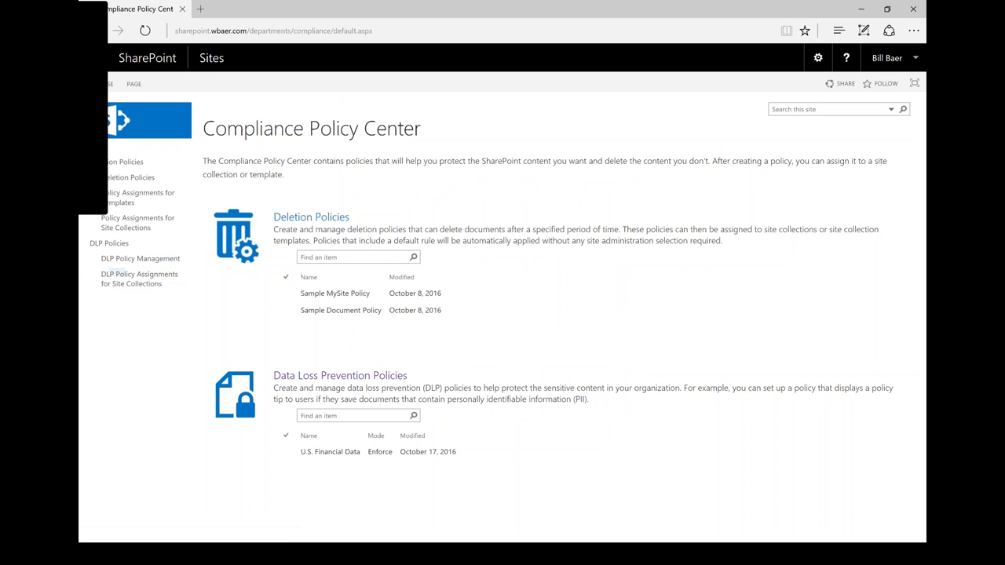
- Browse the U.K. Data Protection Act and PCI DSS templates unsaved, then check site collection DLP assignments
{"action": "left_click", "coordinate": [172, 253]}
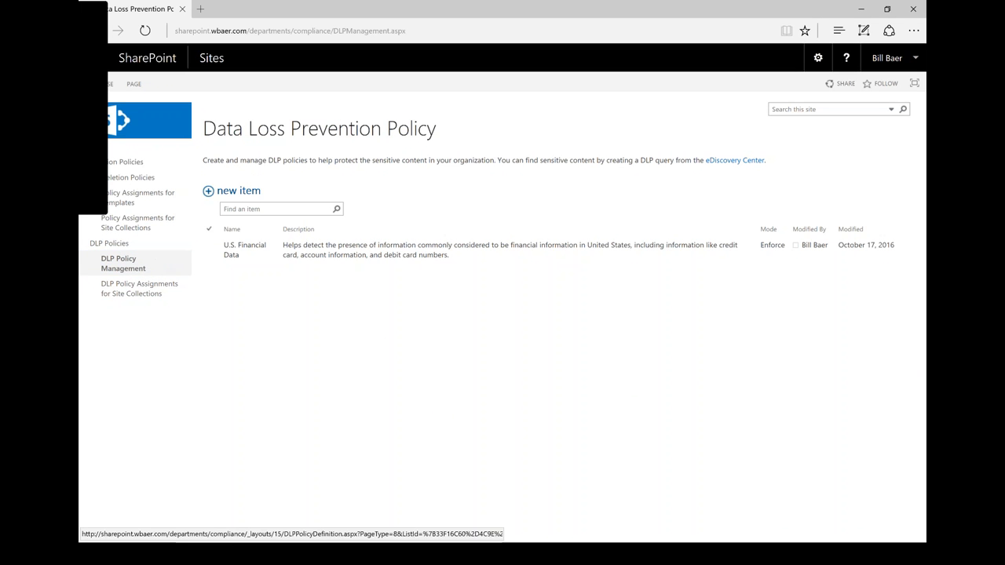
{"action": "left_click", "coordinate": [236, 193]}
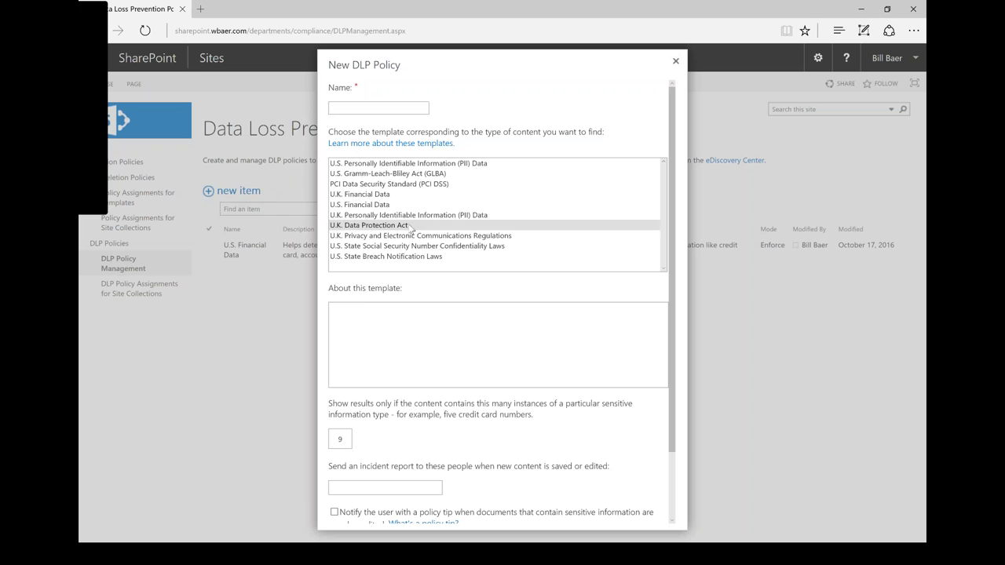
{"action": "left_click", "coordinate": [394, 225]}
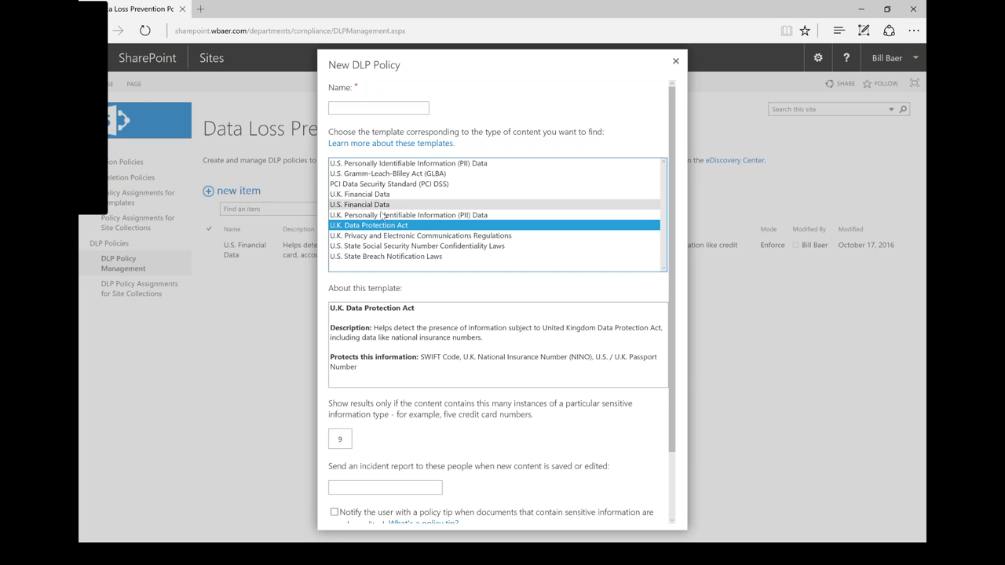
{"action": "left_click", "coordinate": [385, 184]}
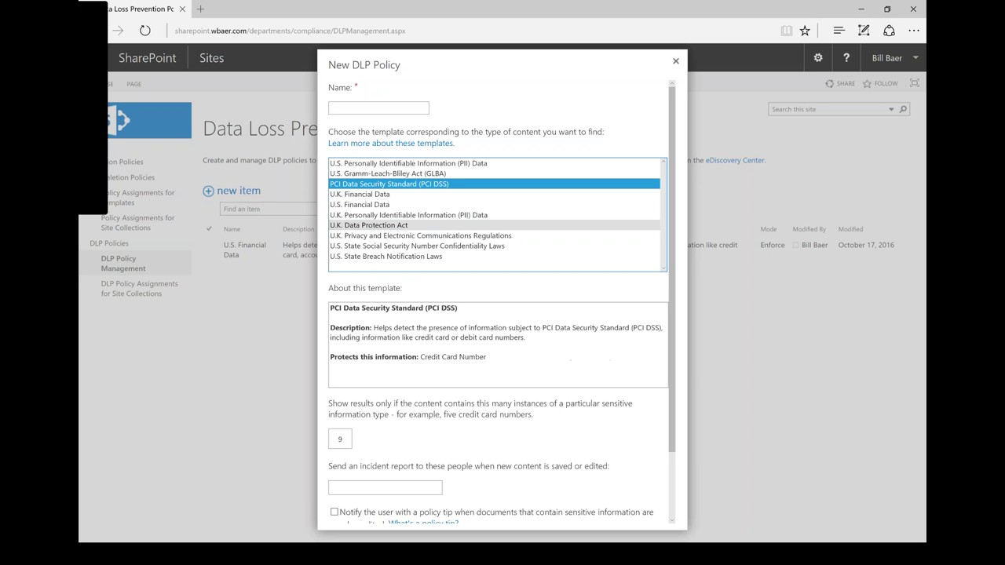
{"action": "left_click", "coordinate": [676, 61]}
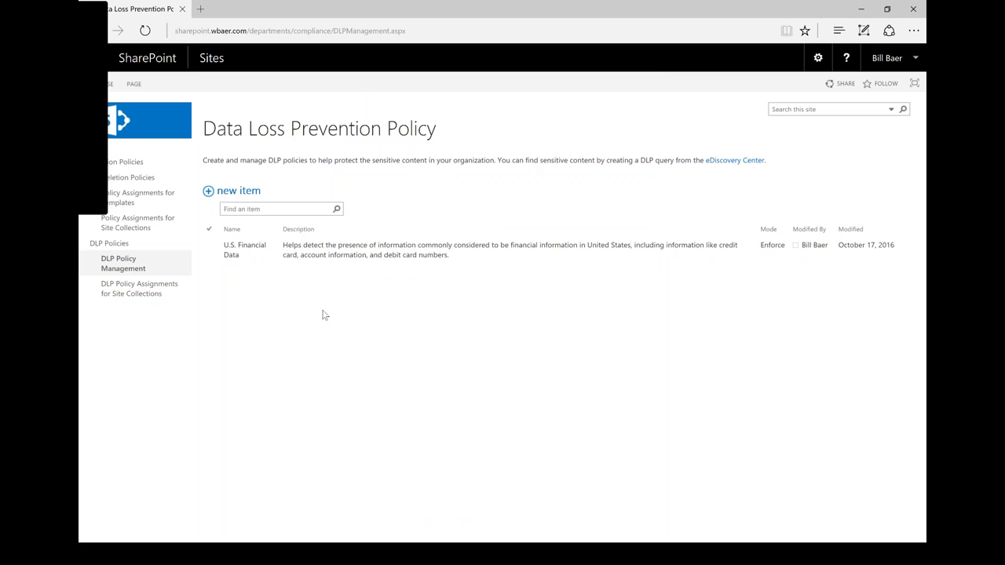
{"action": "left_click", "coordinate": [132, 290]}
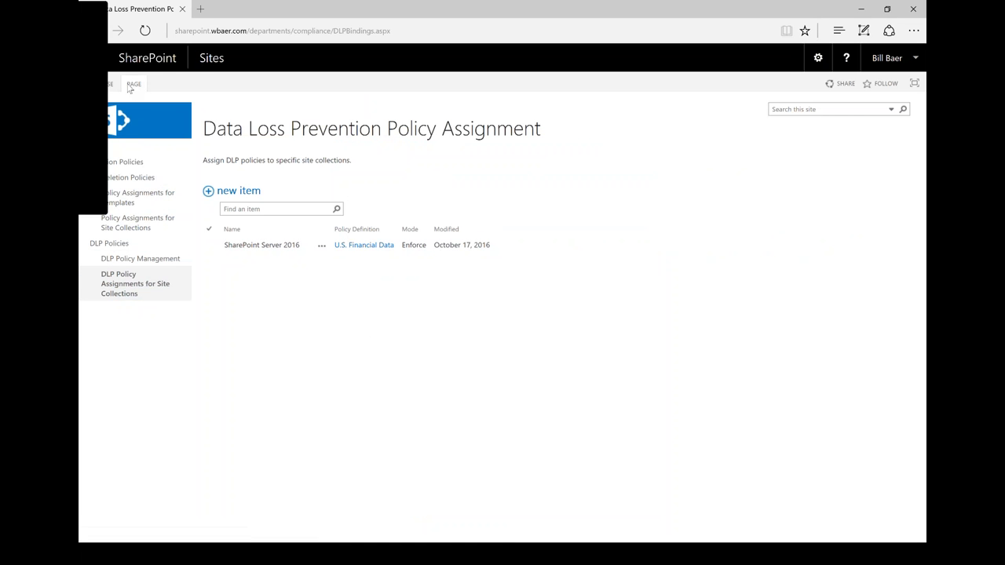
{"action": "left_click", "coordinate": [211, 58]}
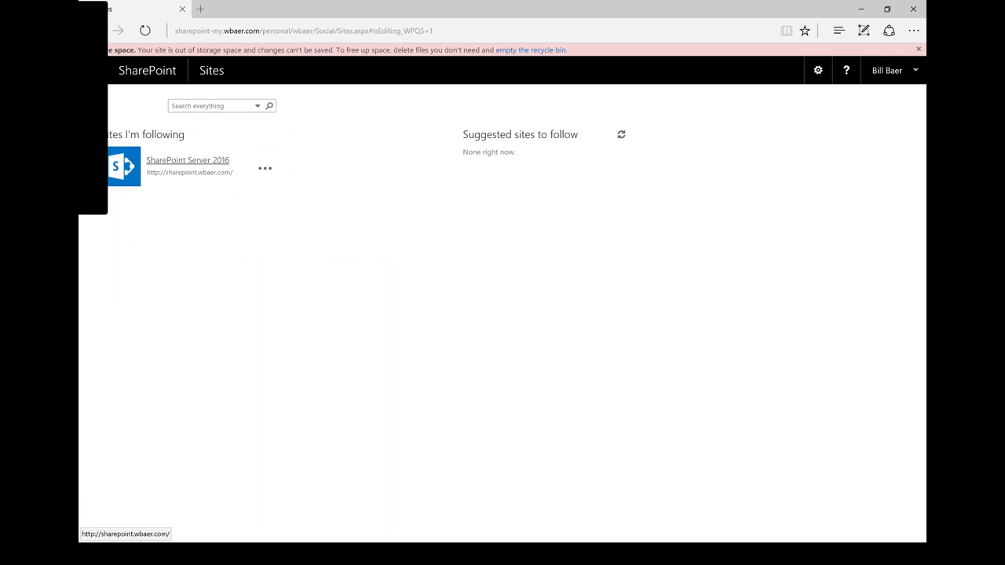
- Open the team site's mobile view, toggle its app launcher, and switch back to PC view
{"action": "left_click", "coordinate": [183, 172]}
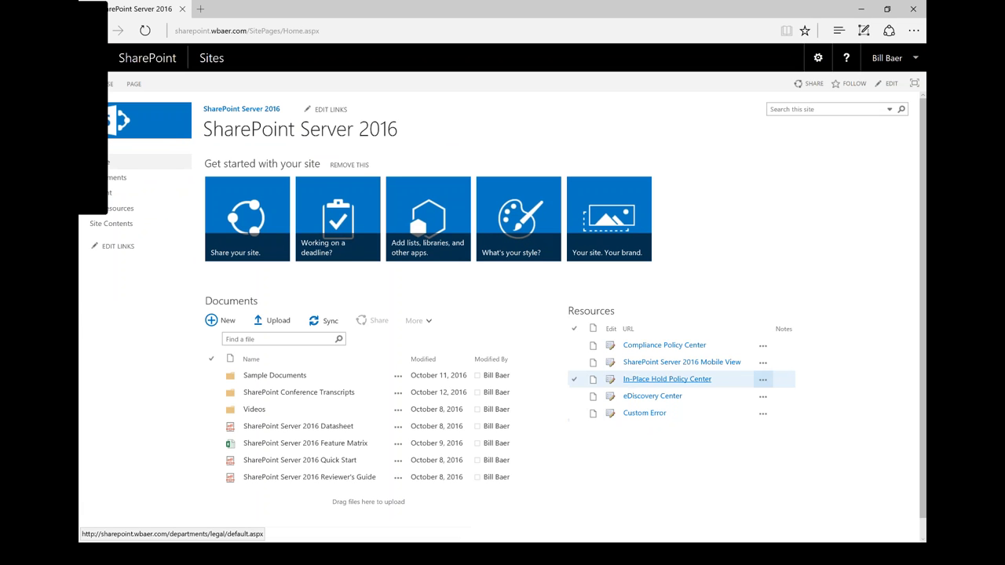
{"action": "left_click", "coordinate": [632, 363]}
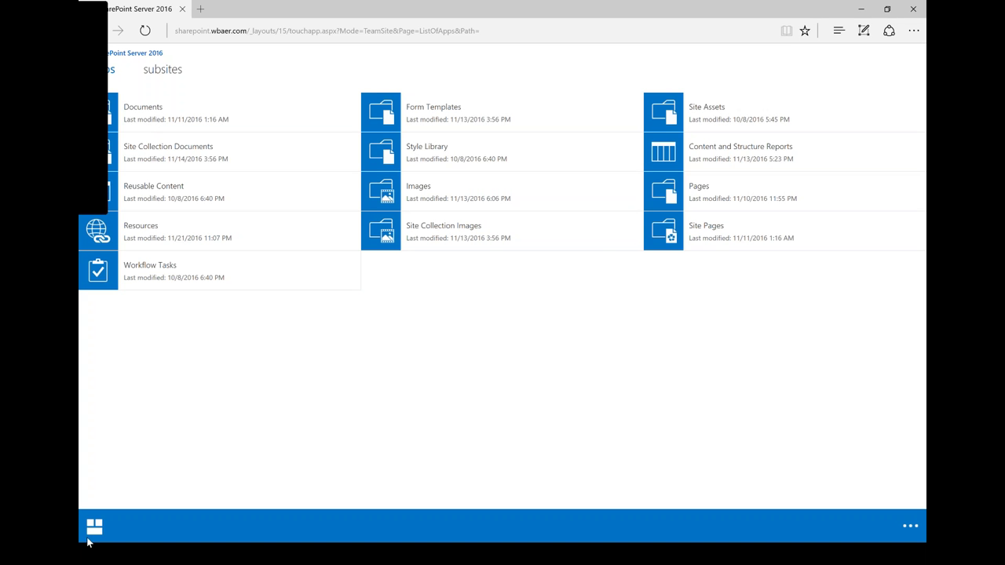
{"action": "left_click", "coordinate": [91, 532]}
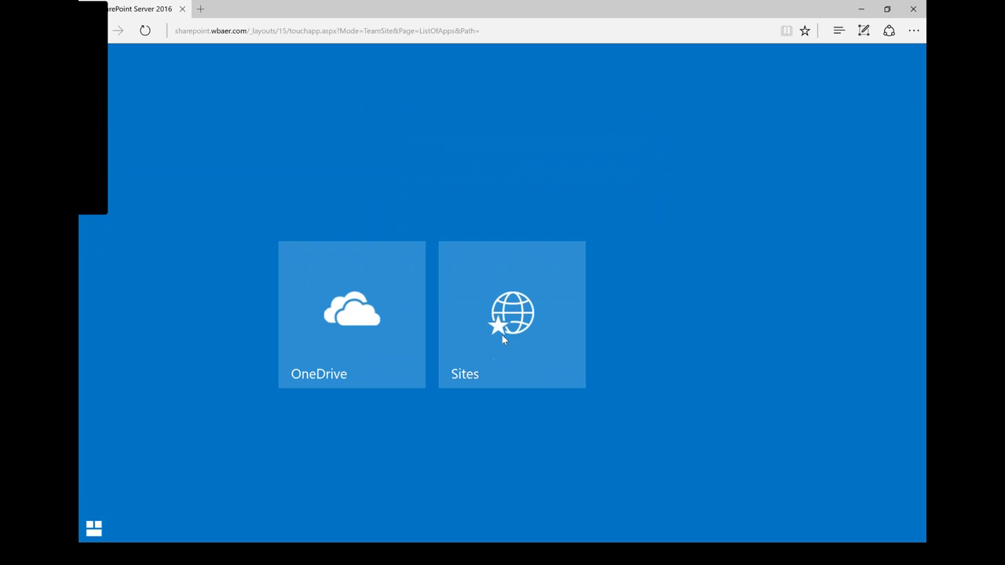
{"action": "left_click", "coordinate": [92, 527]}
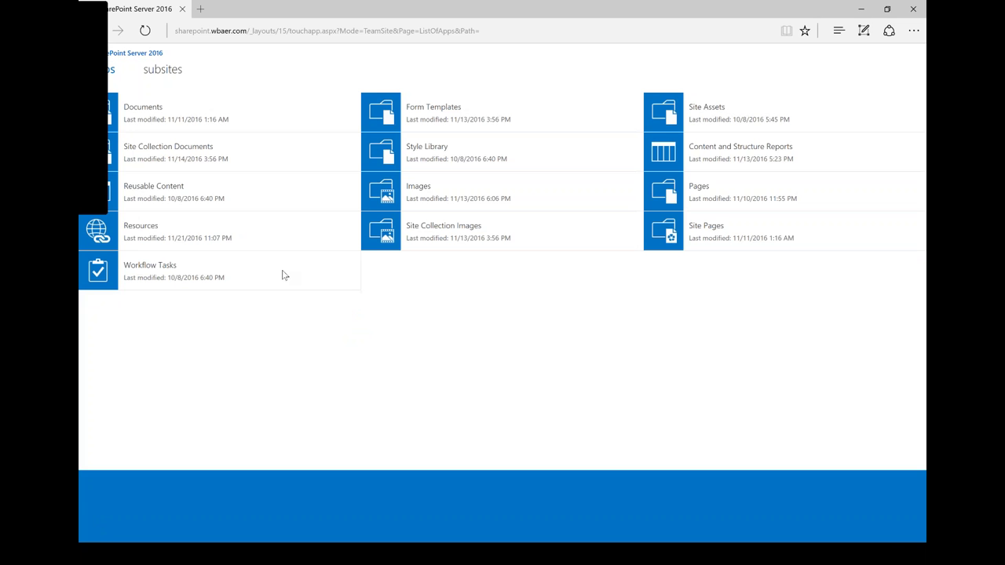
{"action": "left_click", "coordinate": [883, 527]}
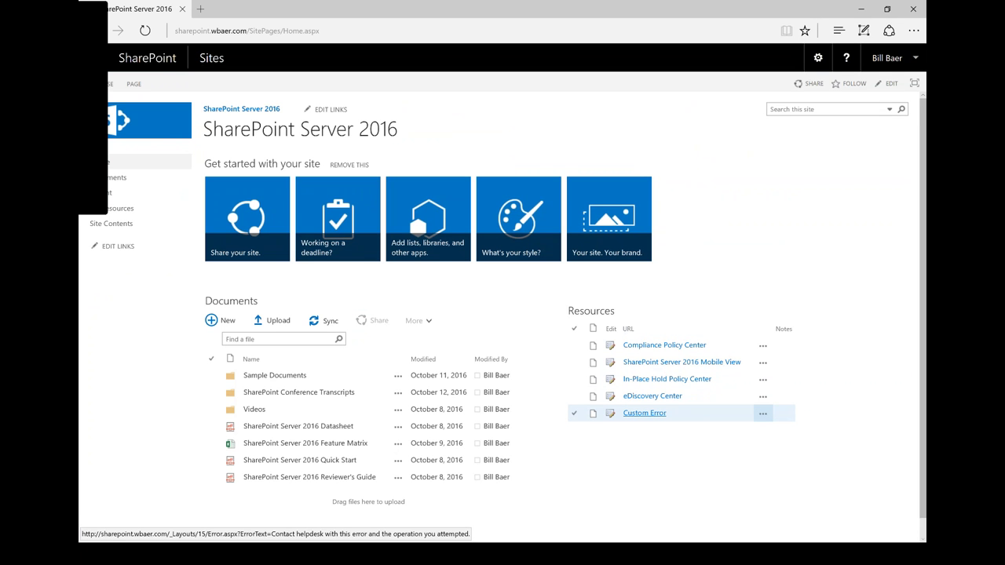
- Open the Custom Error page and highlight its custom helpdesk error message
{"action": "scroll", "coordinate": [650, 424], "scroll_direction": "down", "scroll_amount": 1}
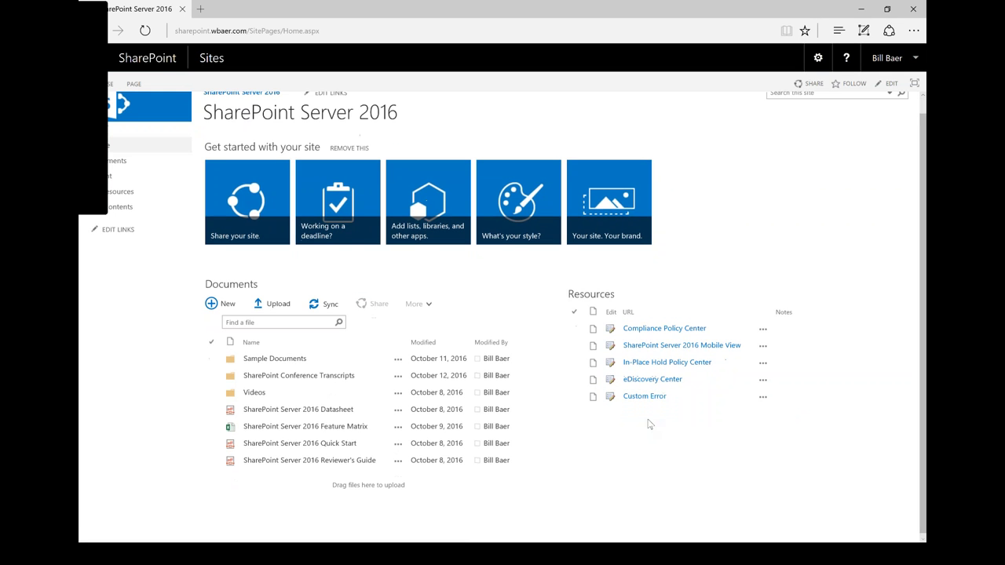
{"action": "left_click", "coordinate": [644, 396]}
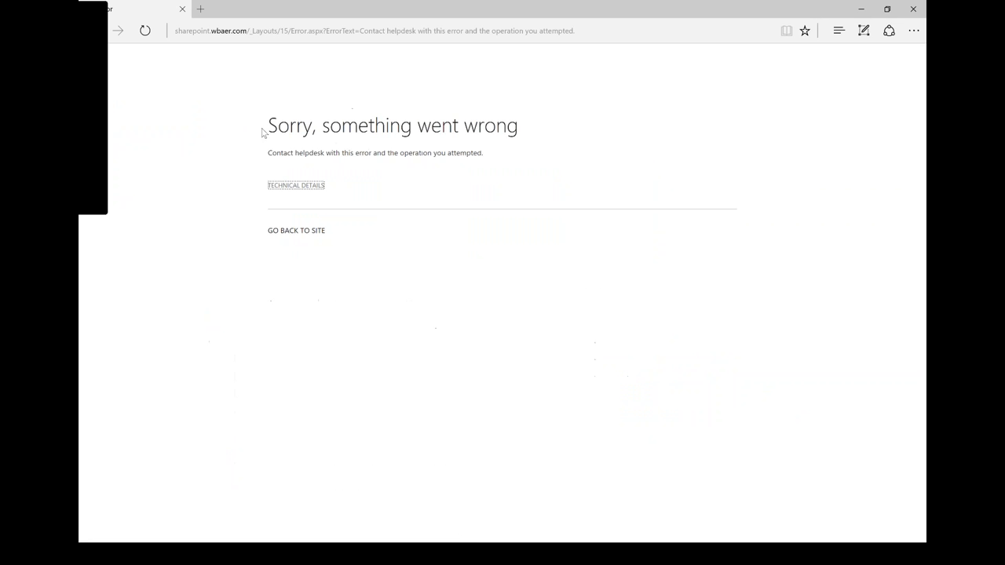
{"action": "left_click_drag", "start_coordinate": [266, 148], "coordinate": [487, 152]}
{"action": "left_click", "coordinate": [507, 171]}
- Highlight Error.aspx in the page address, go back to the site home, and switch windows with Alt+Tab
{"action": "left_click", "coordinate": [381, 29]}
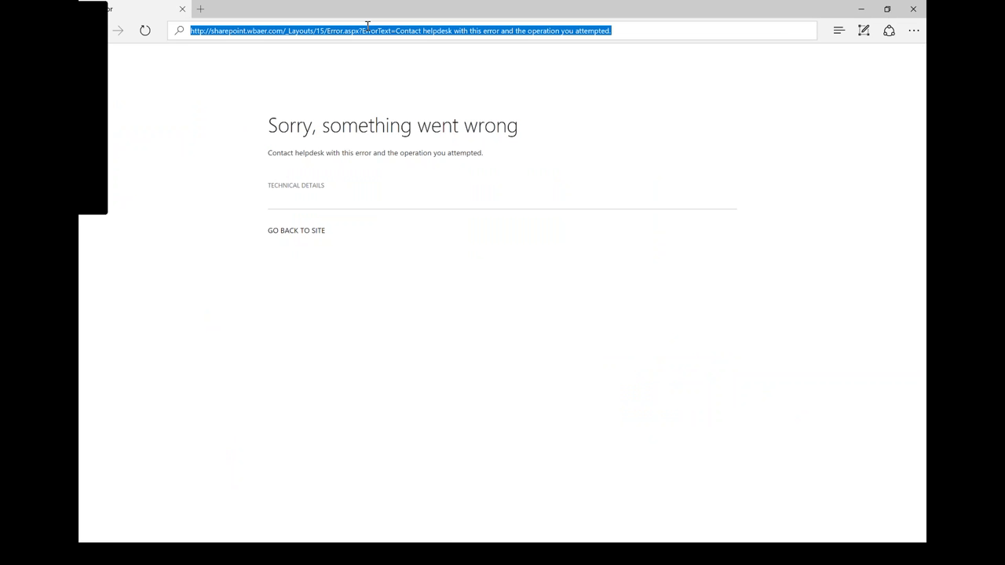
{"action": "left_click", "coordinate": [343, 32]}
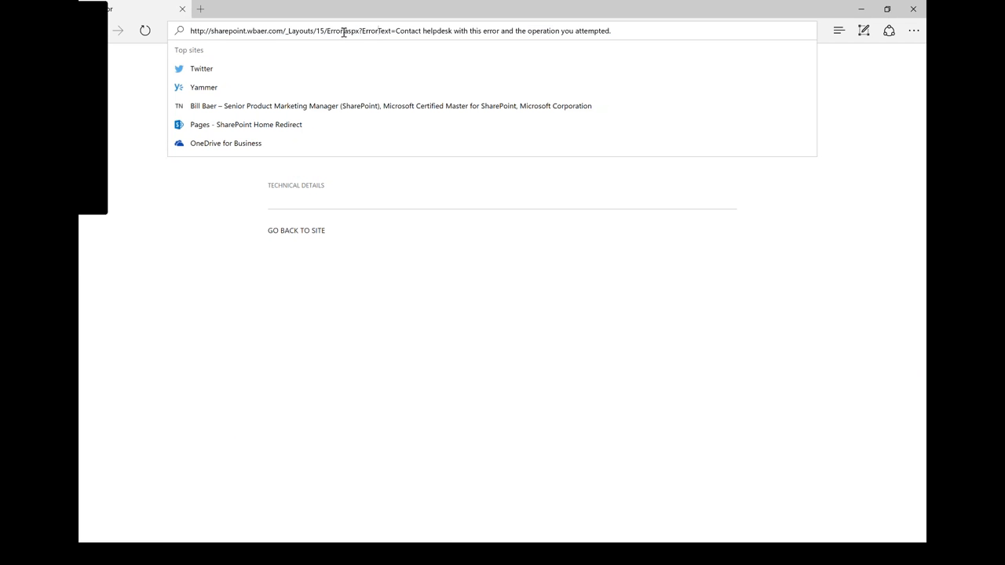
{"action": "left_click_drag", "start_coordinate": [326, 30], "coordinate": [662, 31]}
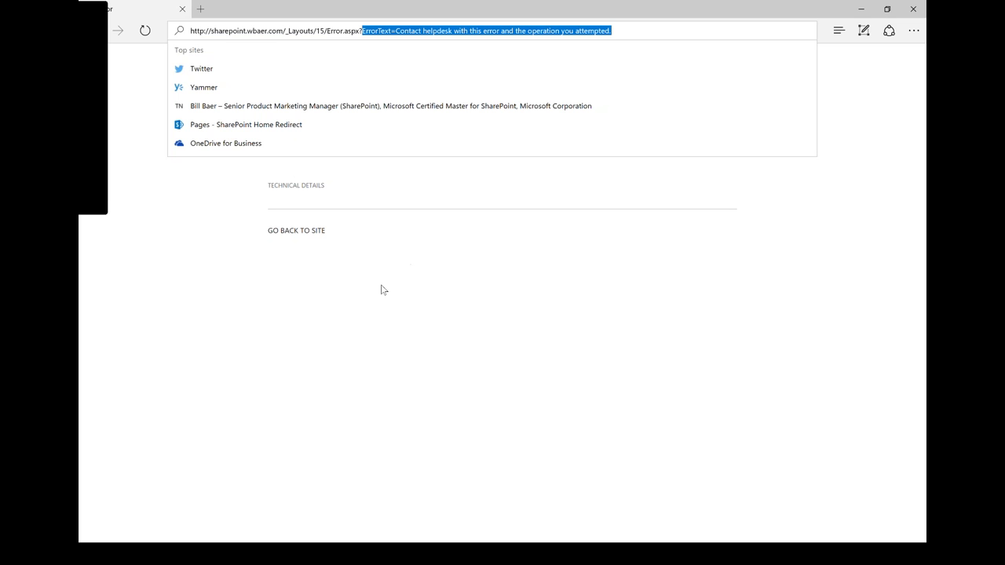
{"action": "left_click", "coordinate": [343, 258]}
{"action": "left_click", "coordinate": [304, 233]}
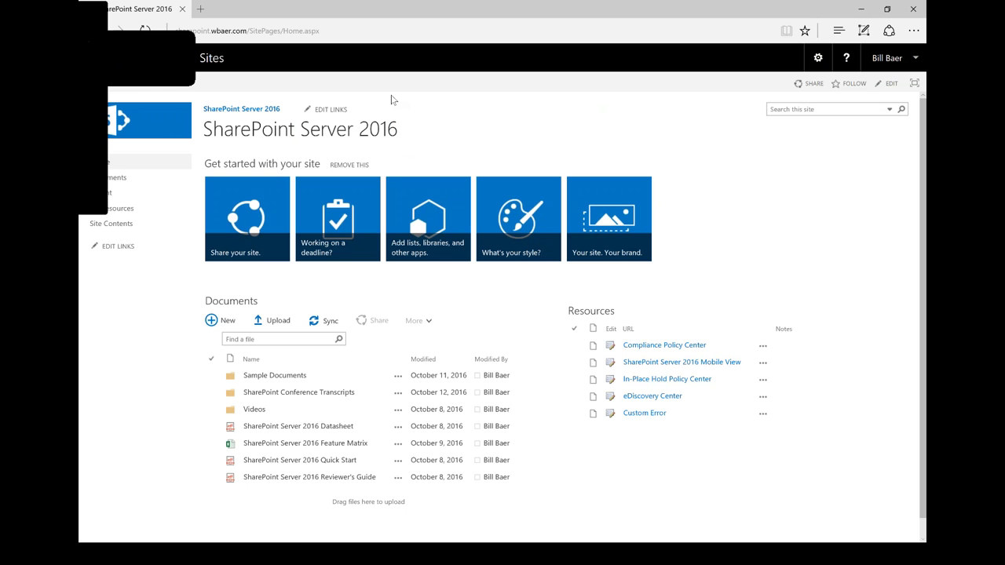
{"action": "key", "text": "alt+Tab"}
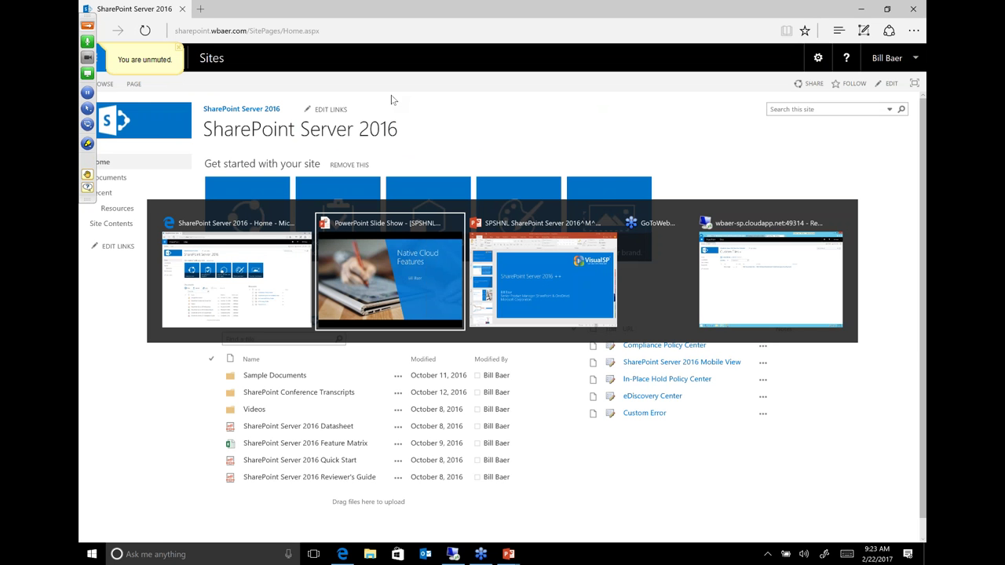
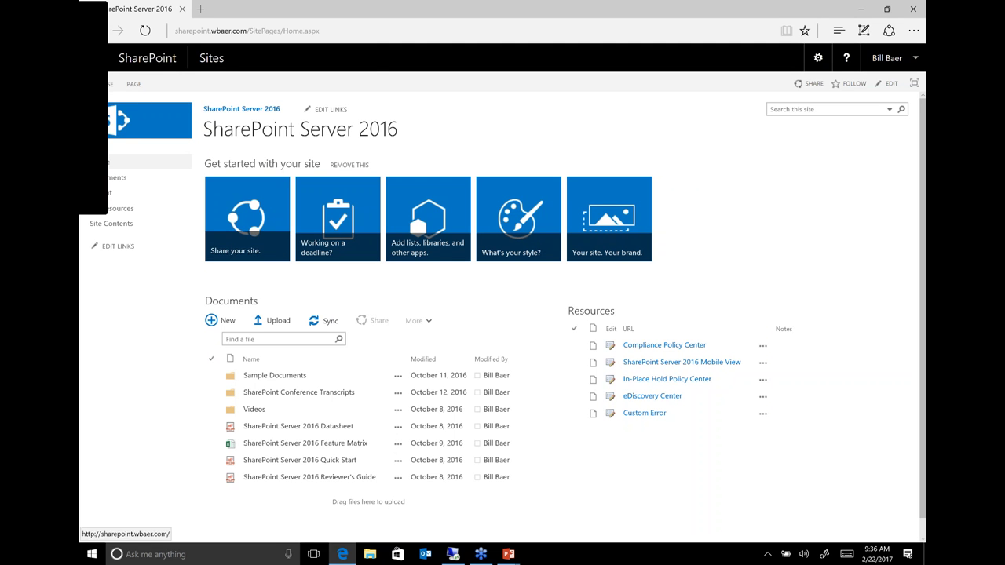
- Open the app launcher to show the available apps such as OneDrive and PowerApps
{"action": "left_click", "coordinate": [93, 57]}
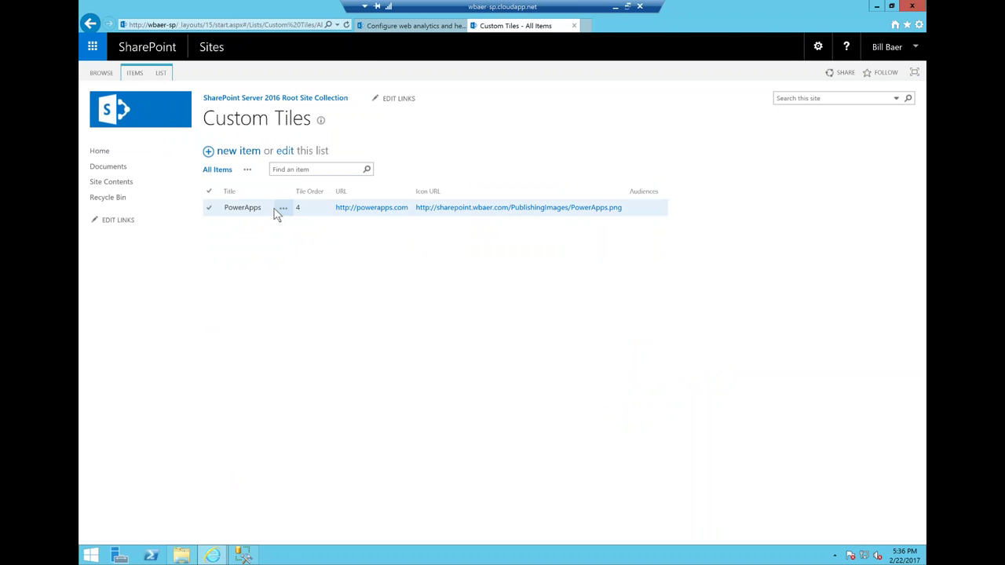
{"action": "left_click", "coordinate": [240, 26]}
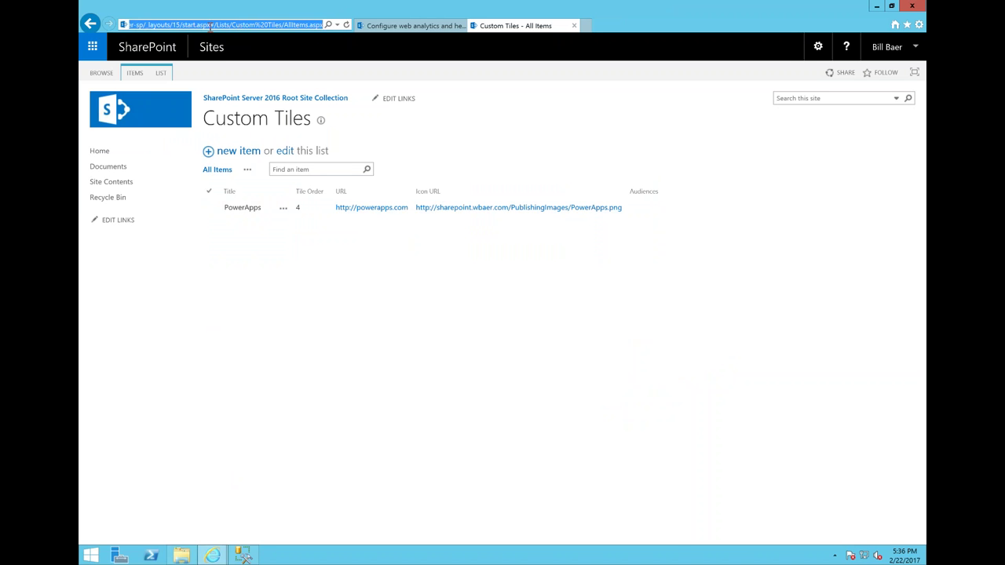
{"action": "left_click_drag", "start_coordinate": [213, 26], "coordinate": [234, 26]}
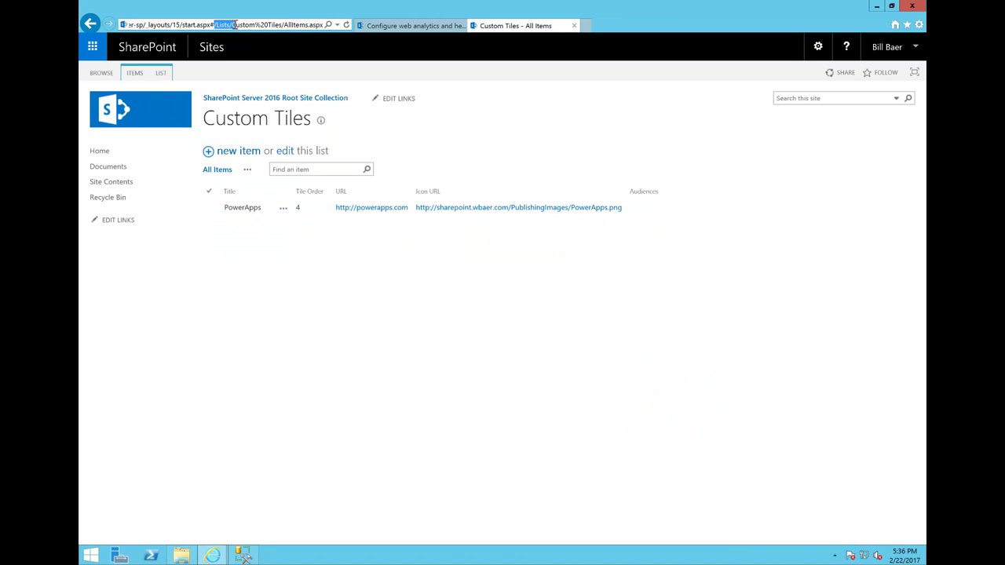
{"action": "left_click", "coordinate": [234, 26]}
{"action": "left_click_drag", "start_coordinate": [232, 25], "coordinate": [274, 25]}
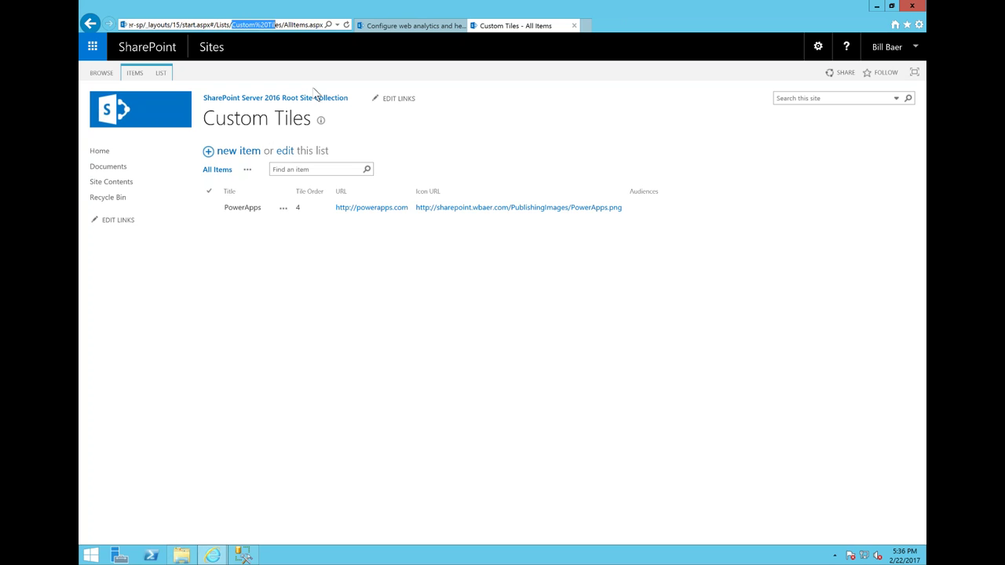
{"action": "left_click", "coordinate": [184, 321]}
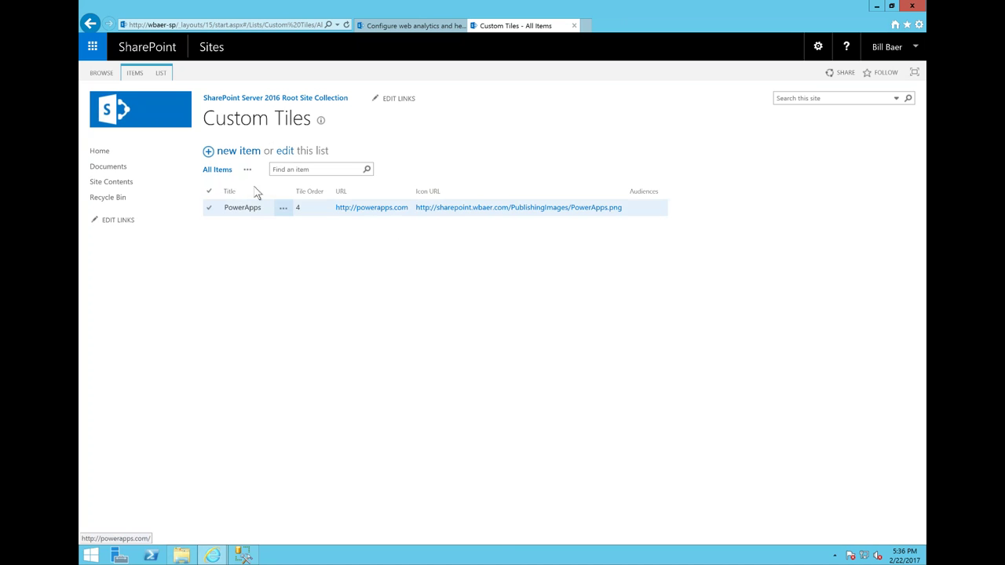
{"action": "left_click", "coordinate": [209, 208]}
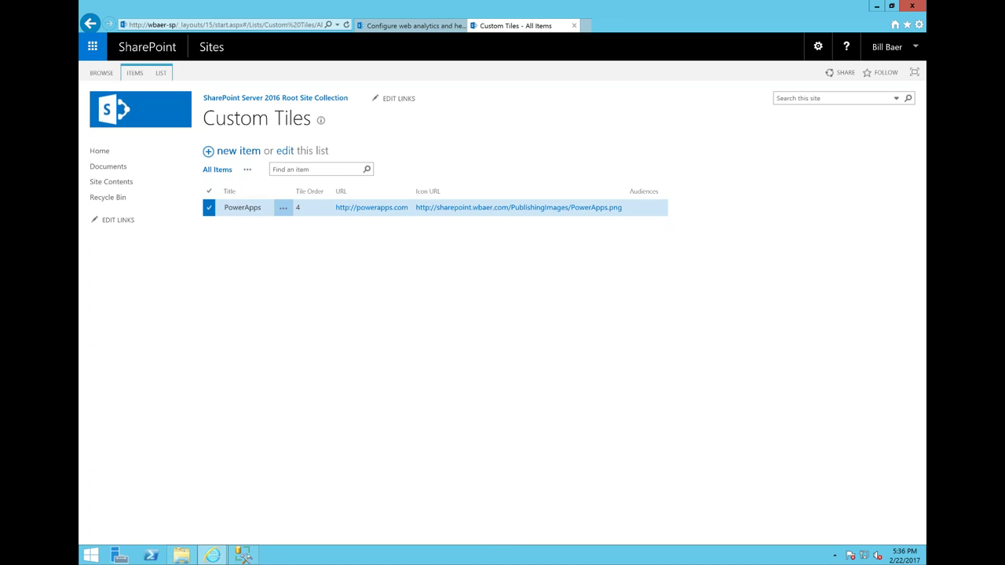
{"action": "left_click", "coordinate": [246, 171]}
{"action": "left_click", "coordinate": [355, 257]}
{"action": "left_click", "coordinate": [285, 151]}
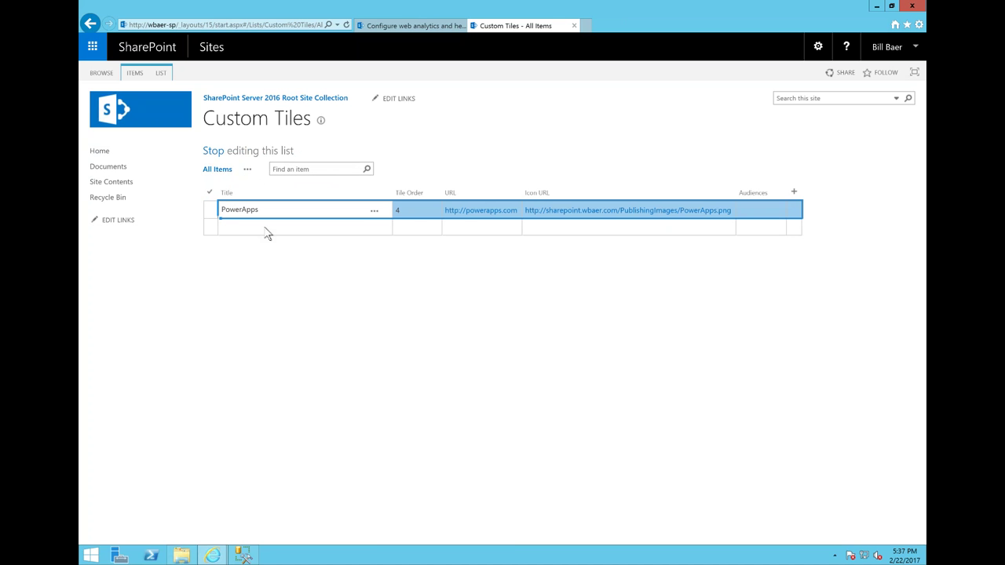
{"action": "left_click", "coordinate": [306, 209]}
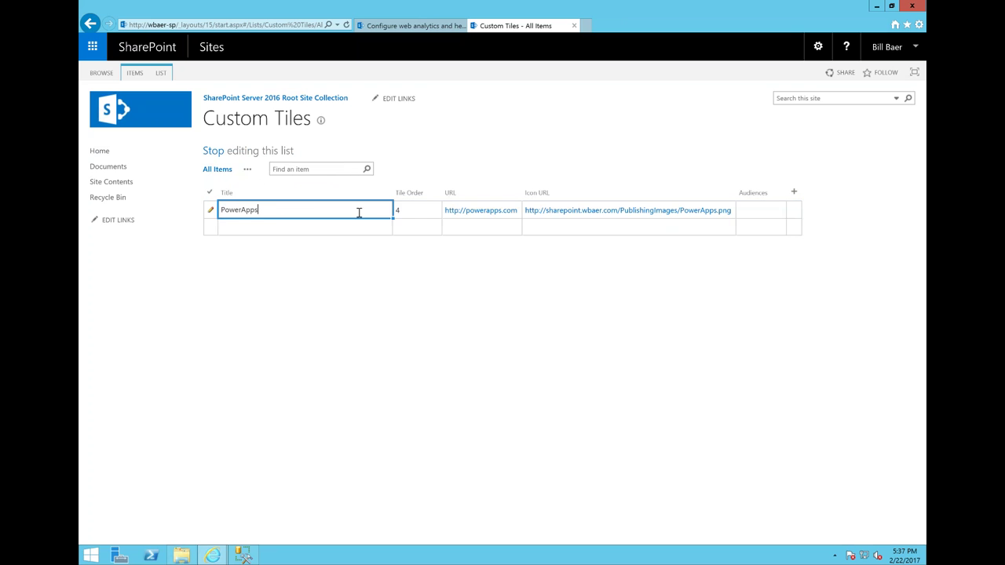
{"action": "left_click", "coordinate": [409, 208]}
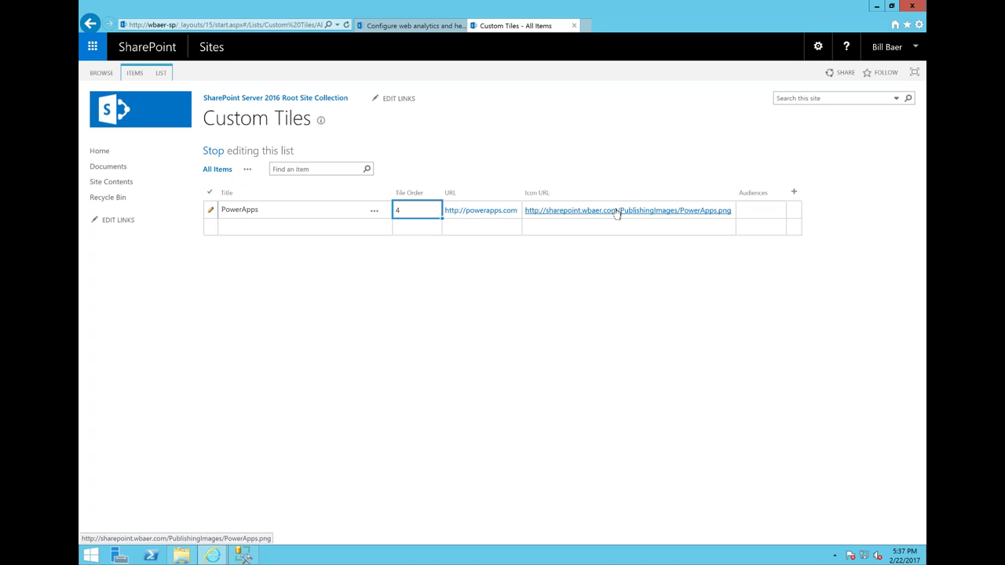
{"action": "left_click", "coordinate": [325, 228]}
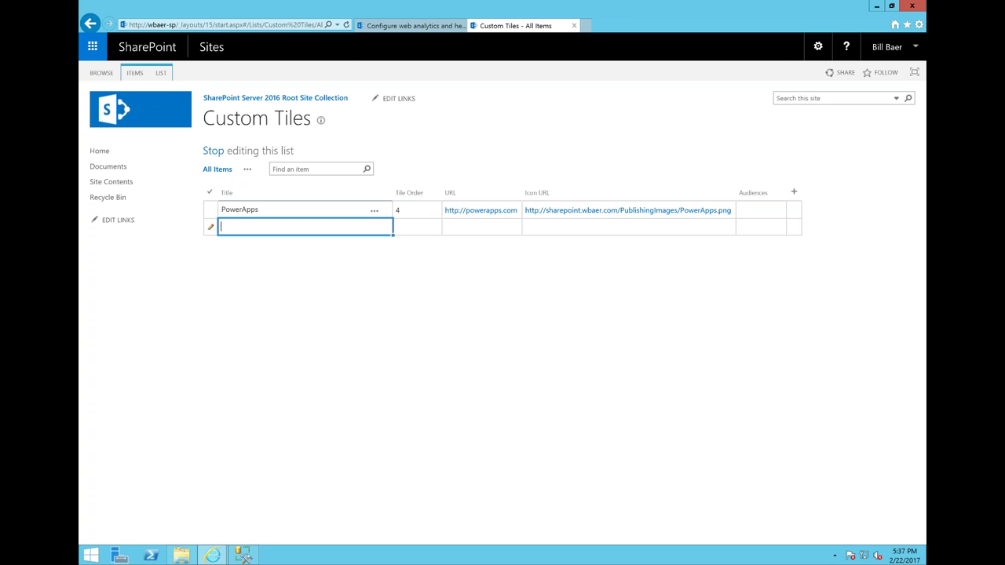
{"action": "left_click", "coordinate": [431, 232]}
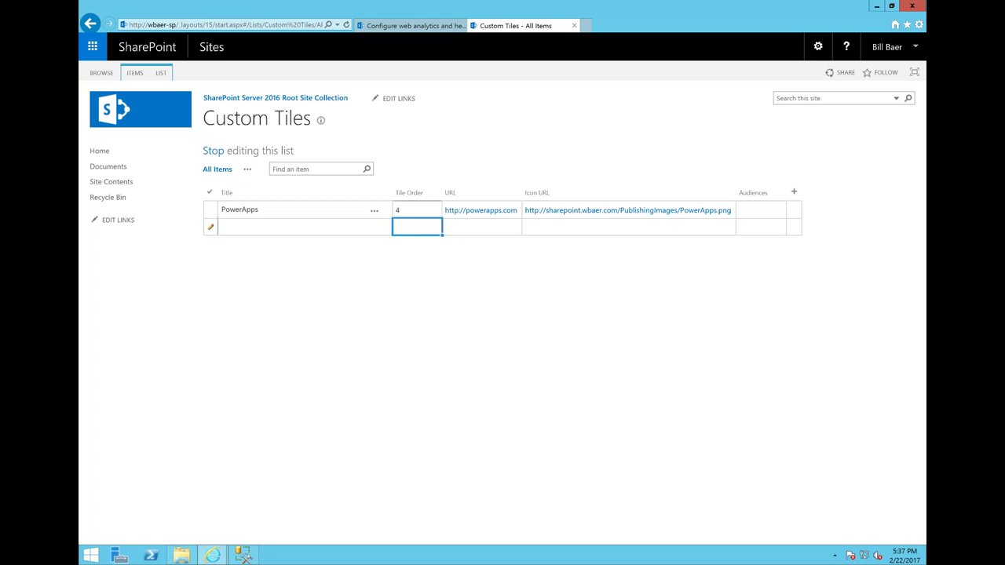
{"action": "key", "text": "Tab"}
{"action": "left_click", "coordinate": [550, 230]}
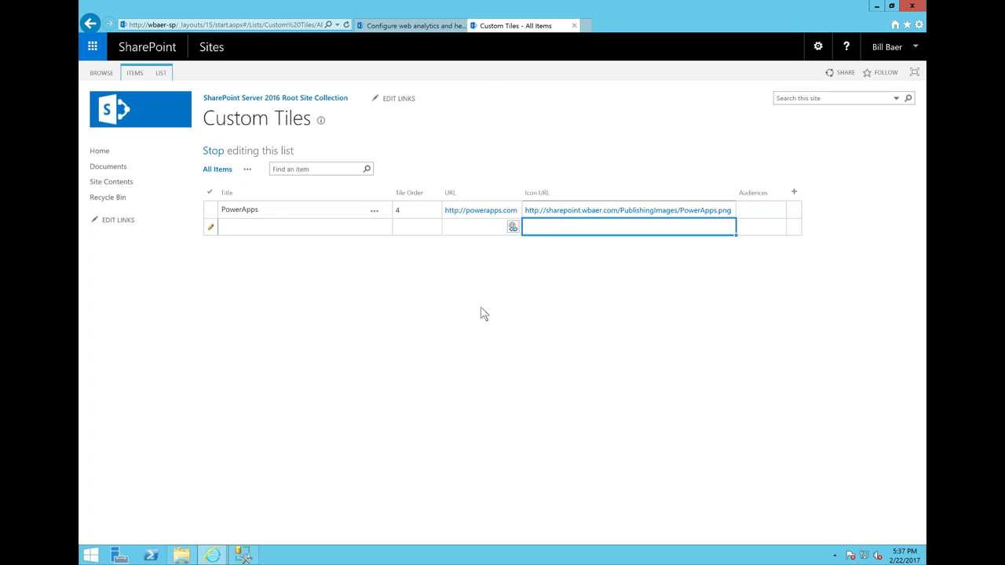
{"action": "left_click", "coordinate": [213, 150]}
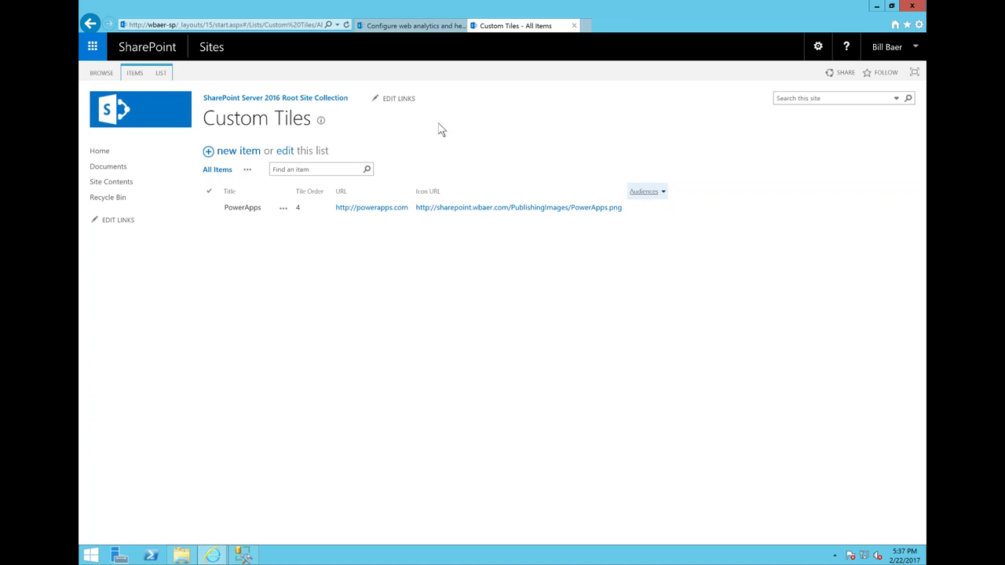
- Check the app launcher for the new PowerApps tile, then return to the sharepoint.wbaer.com home page
{"action": "left_click", "coordinate": [94, 48]}
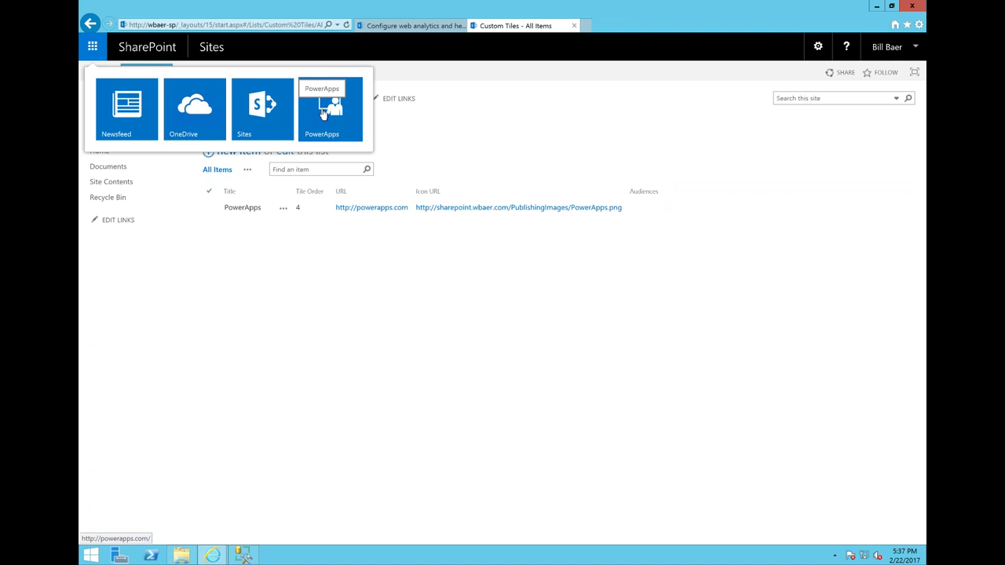
{"action": "left_click", "coordinate": [211, 268]}
{"action": "left_click", "coordinate": [243, 104]}
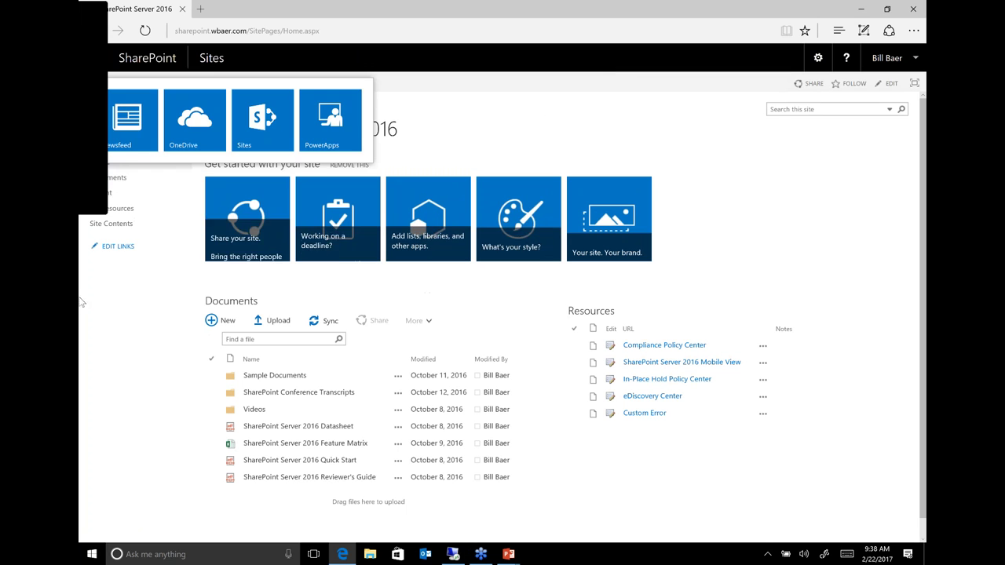
{"action": "left_click", "coordinate": [138, 369]}
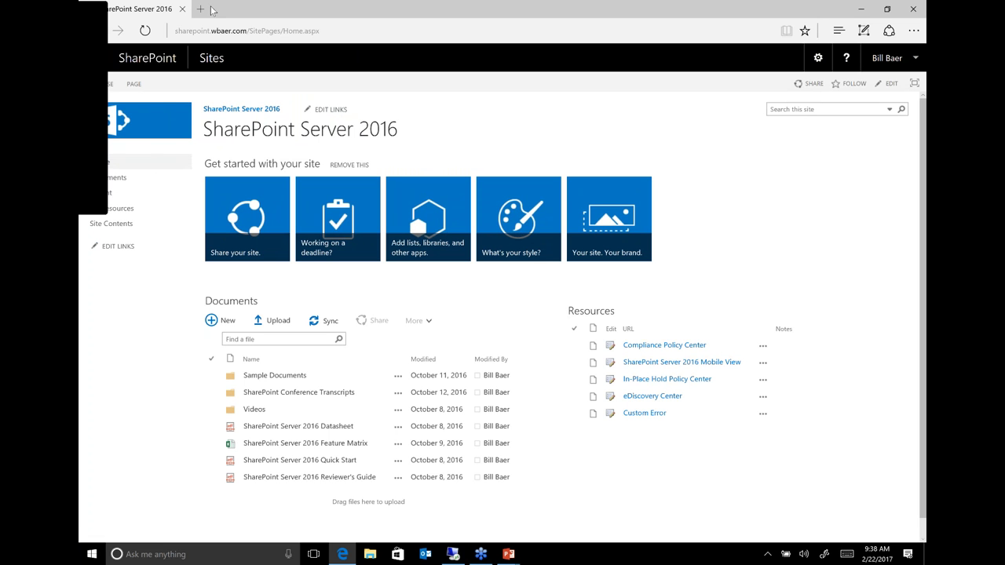
- Open OneDrive from the app launcher to list Shared with Everyone and Notes.txt
{"action": "left_click", "coordinate": [107, 65]}
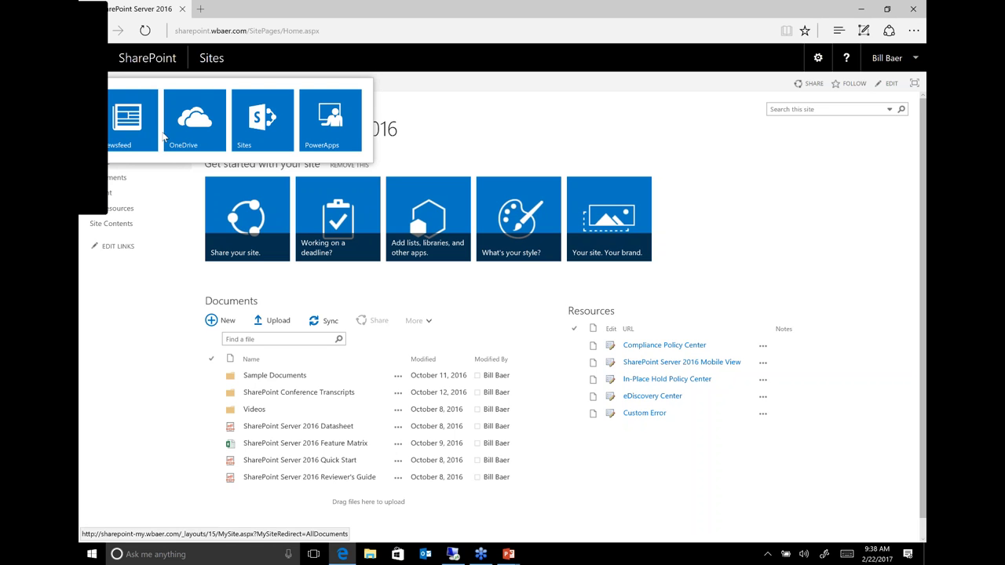
{"action": "left_click", "coordinate": [195, 118]}
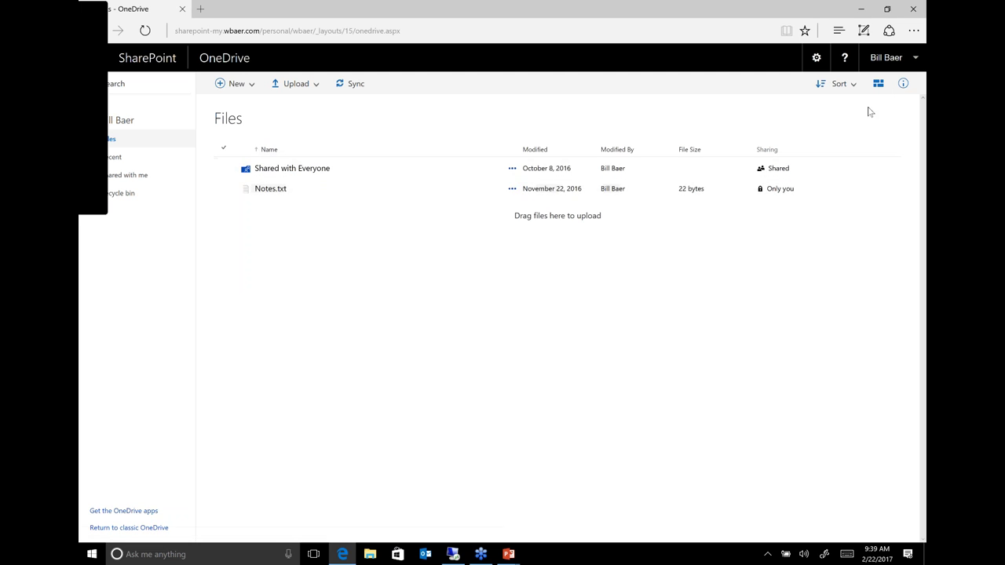
- In tiles view, open Shared with Everyone and show the SharePoint Server 2016 deck's details pane
{"action": "left_click", "coordinate": [879, 83]}
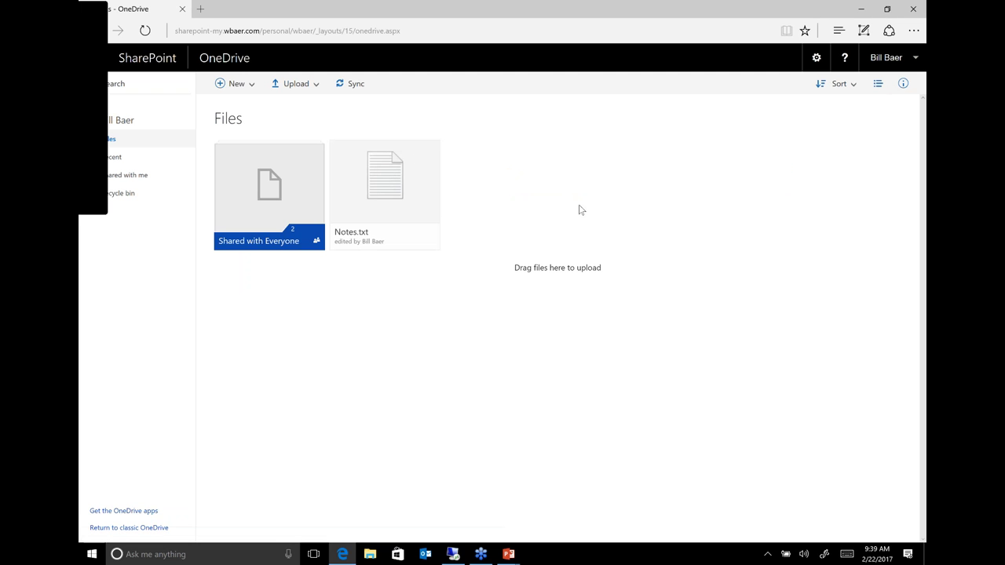
{"action": "left_click", "coordinate": [316, 157]}
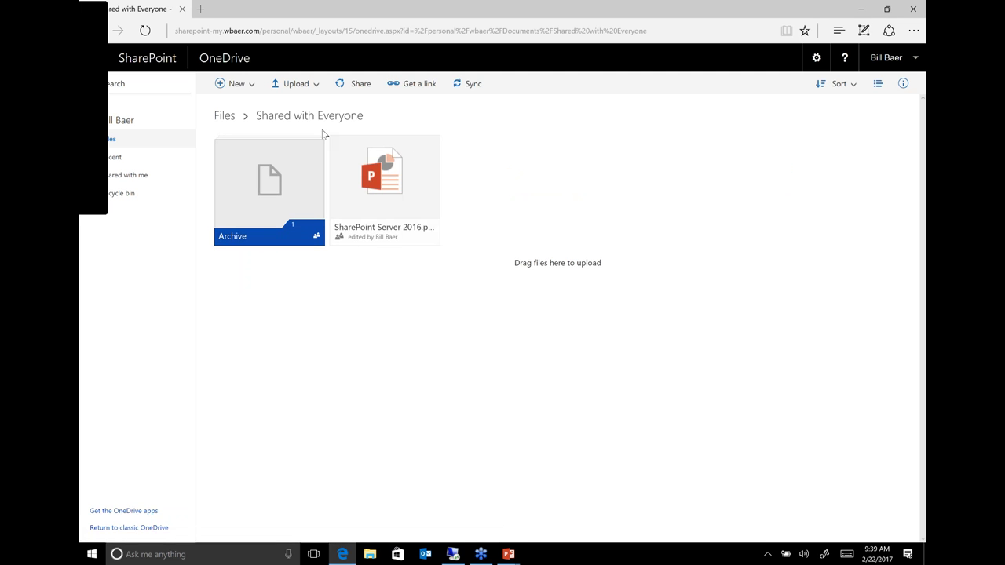
{"action": "left_click", "coordinate": [431, 146]}
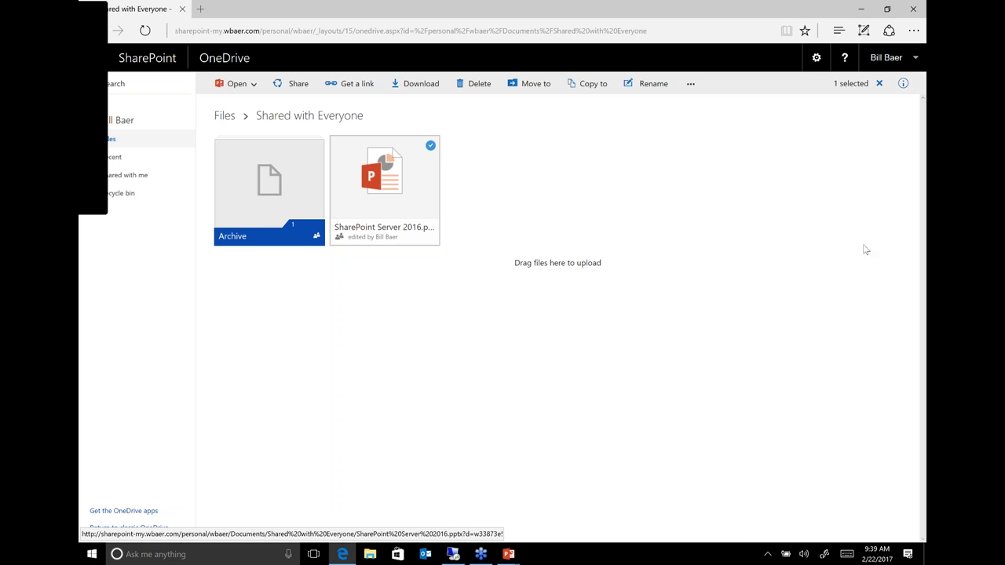
{"action": "left_click", "coordinate": [903, 83]}
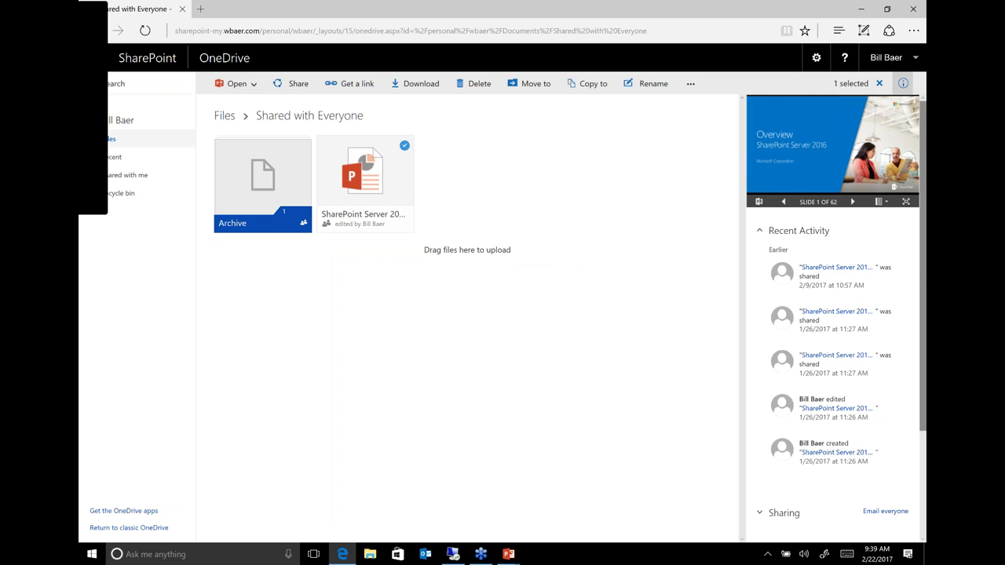
- Expand the deck's sharing details and share it with one more colleague
{"action": "scroll", "coordinate": [765, 376], "scroll_direction": "down", "scroll_amount": 3}
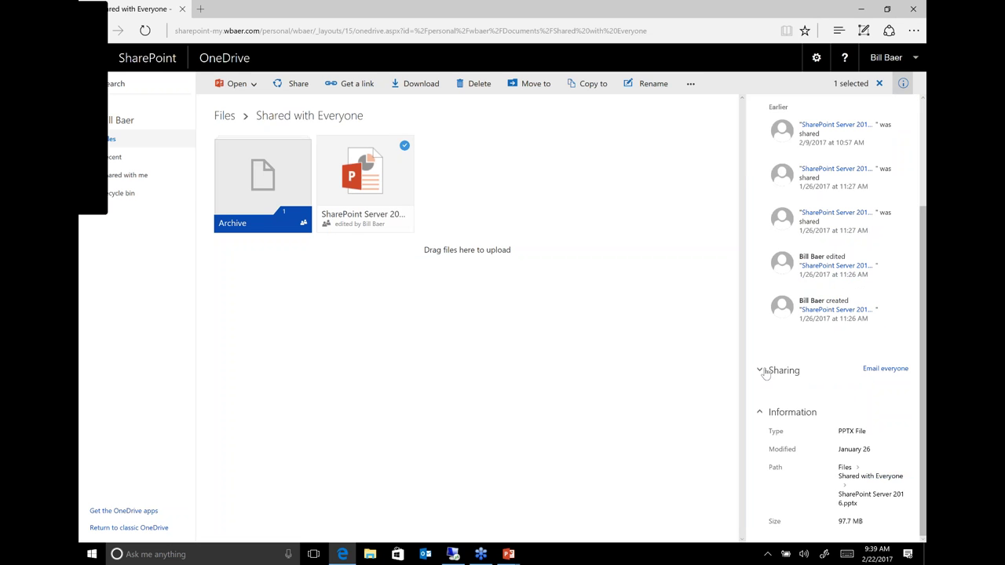
{"action": "left_click", "coordinate": [765, 370]}
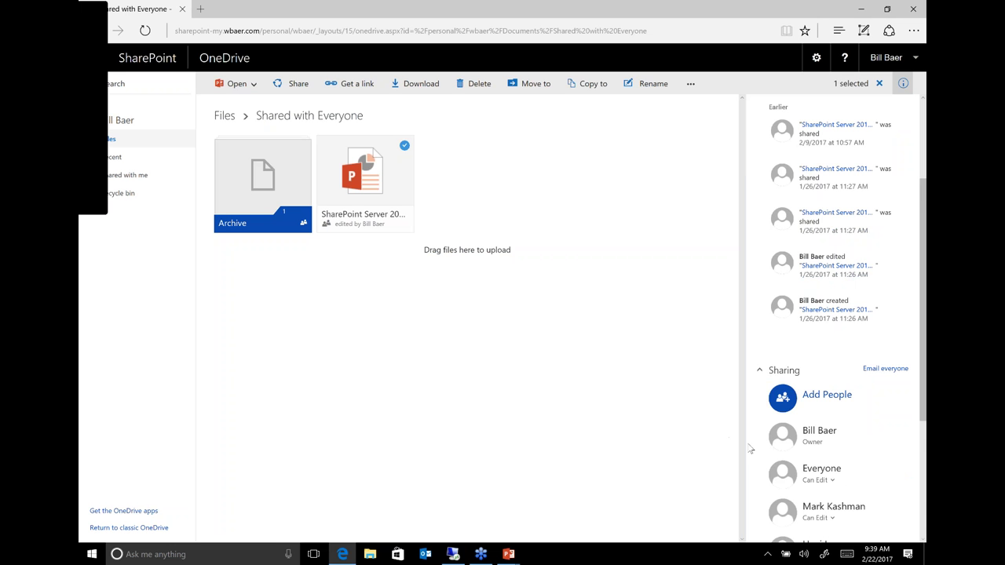
{"action": "scroll", "coordinate": [832, 448], "scroll_direction": "down", "scroll_amount": 3}
{"action": "scroll", "coordinate": [830, 404], "scroll_direction": "up", "scroll_amount": 3}
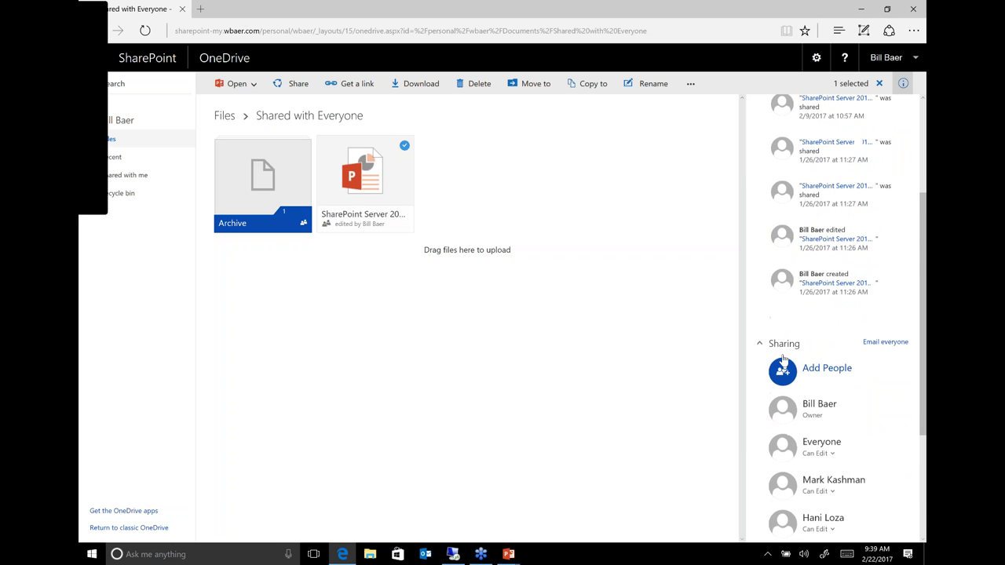
{"action": "left_click", "coordinate": [784, 392]}
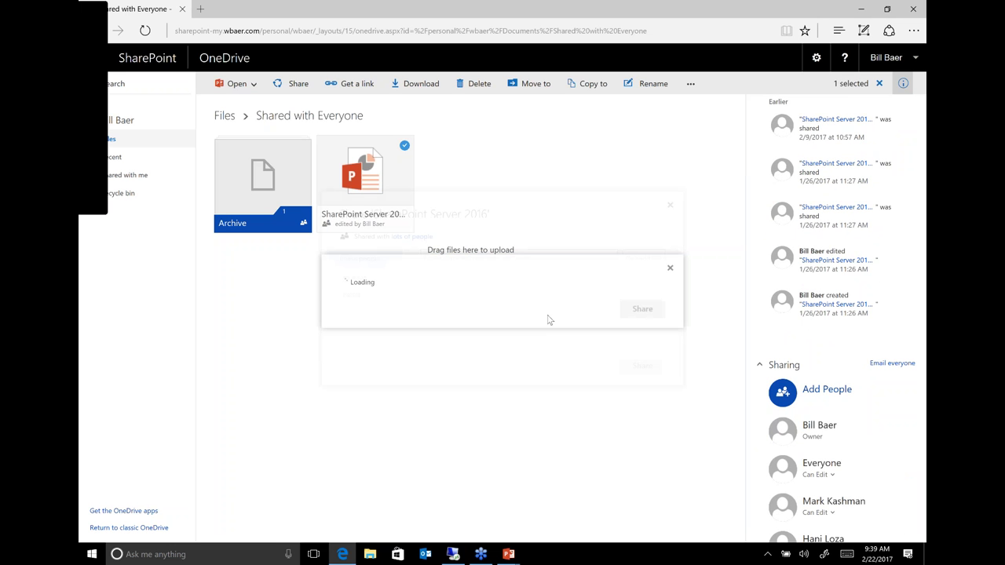
{"action": "key", "text": "Return"}
{"action": "left_click", "coordinate": [646, 374]}
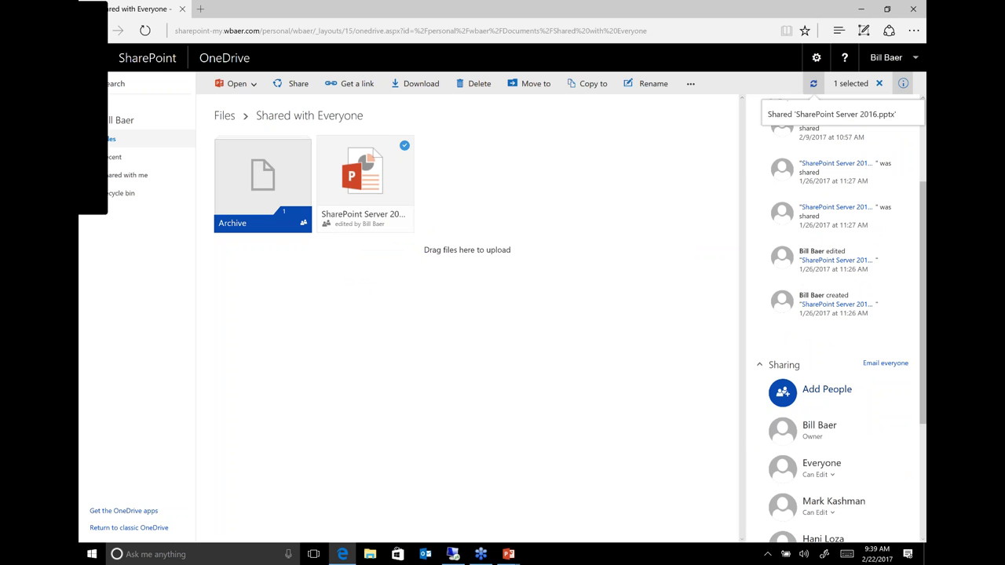
- Reload the folder and reopen the deck's Sharing details to show everyone with access
{"action": "scroll", "coordinate": [837, 313], "scroll_direction": "up", "scroll_amount": 1}
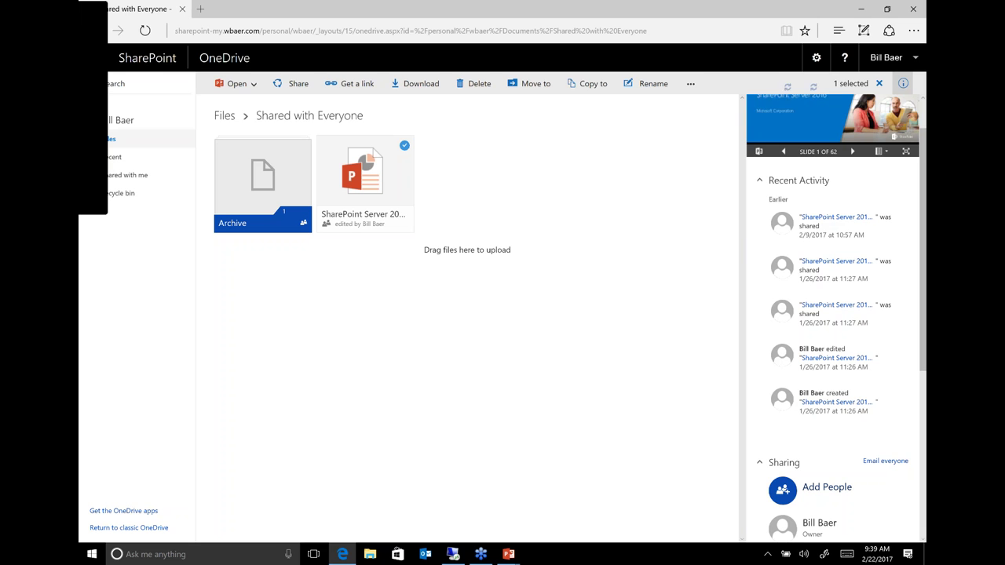
{"action": "scroll", "coordinate": [809, 353], "scroll_direction": "up", "scroll_amount": 1}
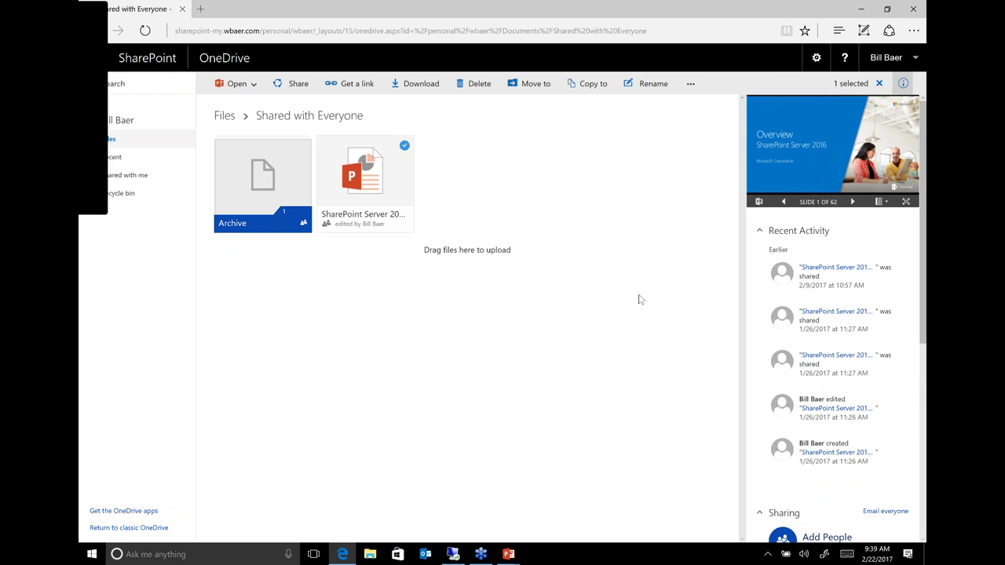
{"action": "left_click", "coordinate": [903, 83]}
{"action": "left_click", "coordinate": [145, 30]}
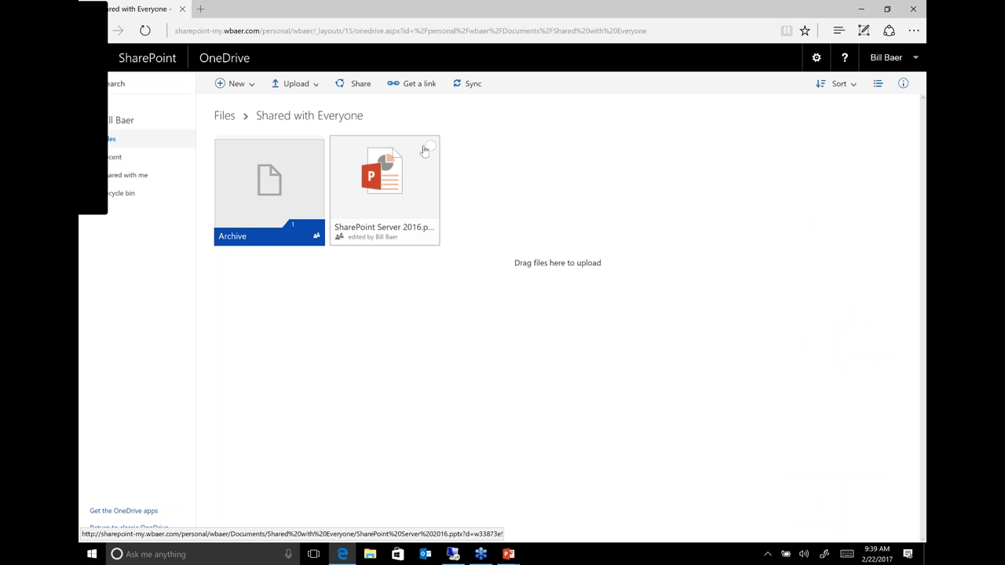
{"action": "left_click", "coordinate": [430, 146]}
{"action": "left_click", "coordinate": [903, 83]}
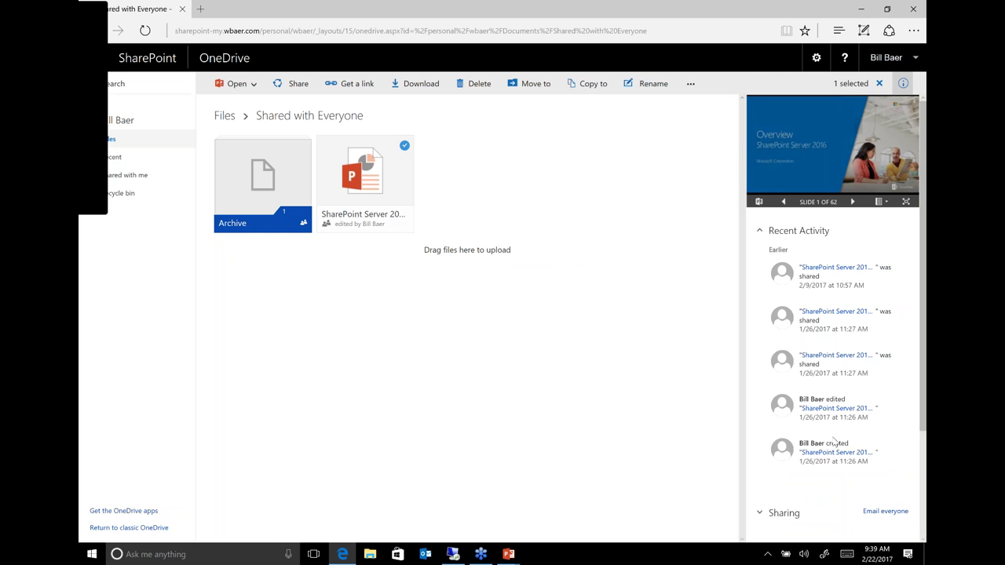
{"action": "scroll", "coordinate": [826, 321], "scroll_direction": "down", "scroll_amount": 3}
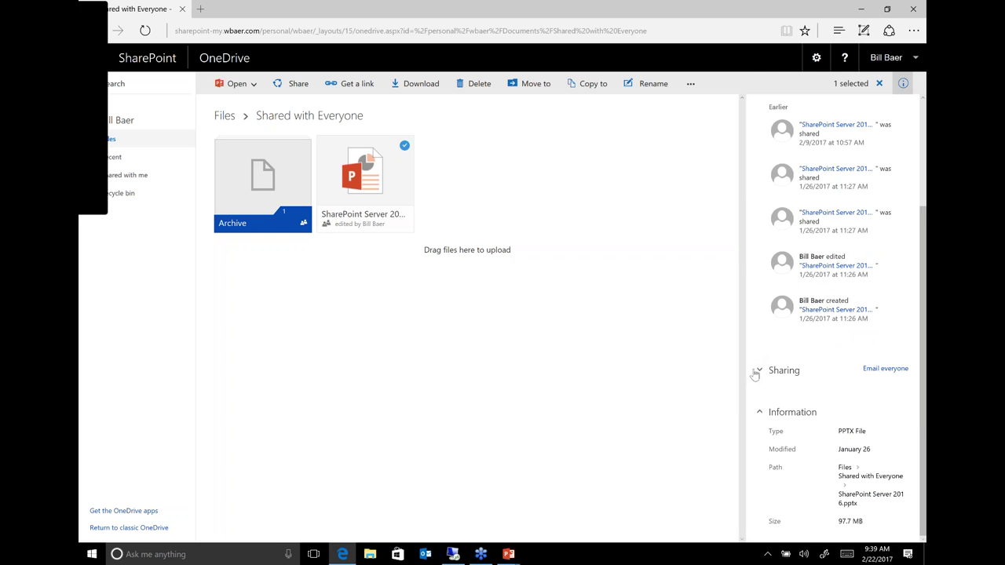
{"action": "left_click", "coordinate": [758, 370]}
{"action": "scroll", "coordinate": [785, 353], "scroll_direction": "down", "scroll_amount": 1}
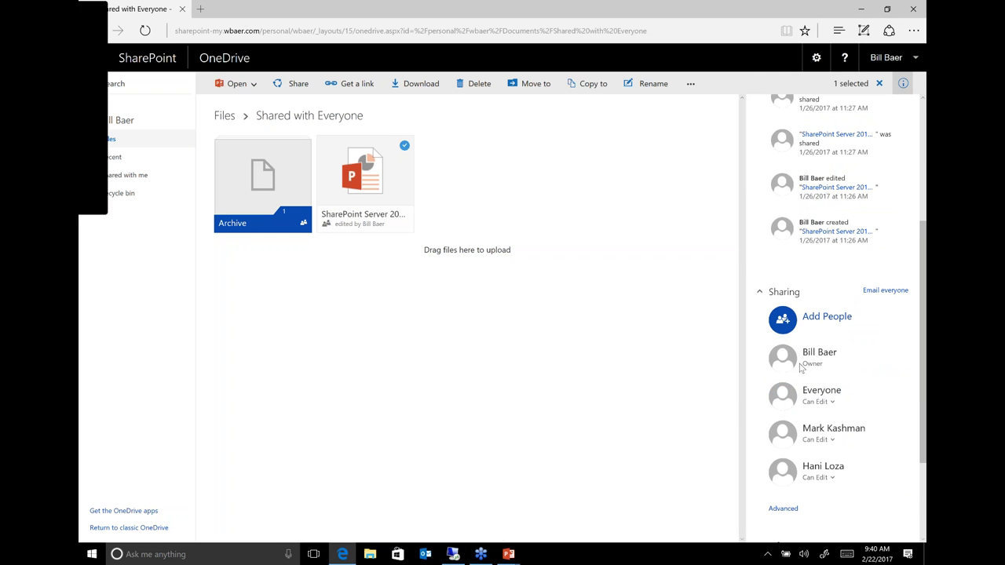
- Copy the presentation's restricted sharing link to the clipboard
{"action": "left_click", "coordinate": [823, 318]}
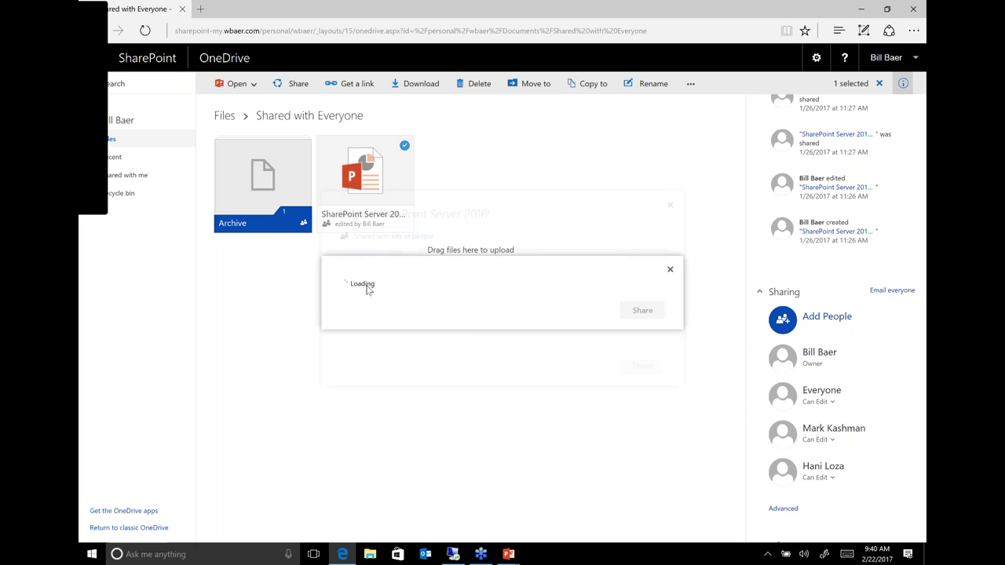
{"action": "left_click", "coordinate": [354, 272]}
{"action": "left_click", "coordinate": [469, 273]}
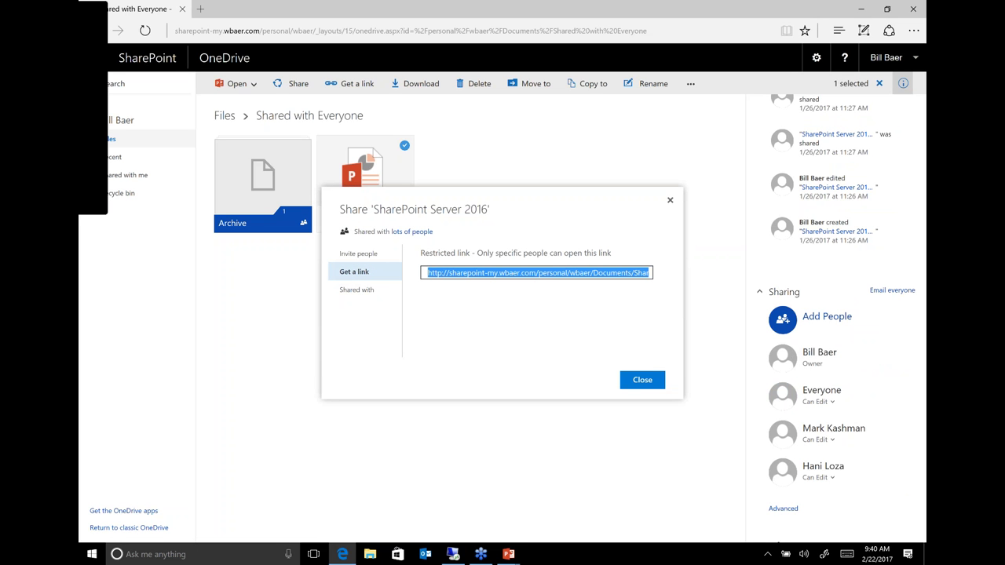
{"action": "right_click", "coordinate": [473, 273]}
{"action": "left_click", "coordinate": [501, 302]}
- Review the Shared with list, then close the sharing dialog and the details pane
{"action": "left_click", "coordinate": [353, 295]}
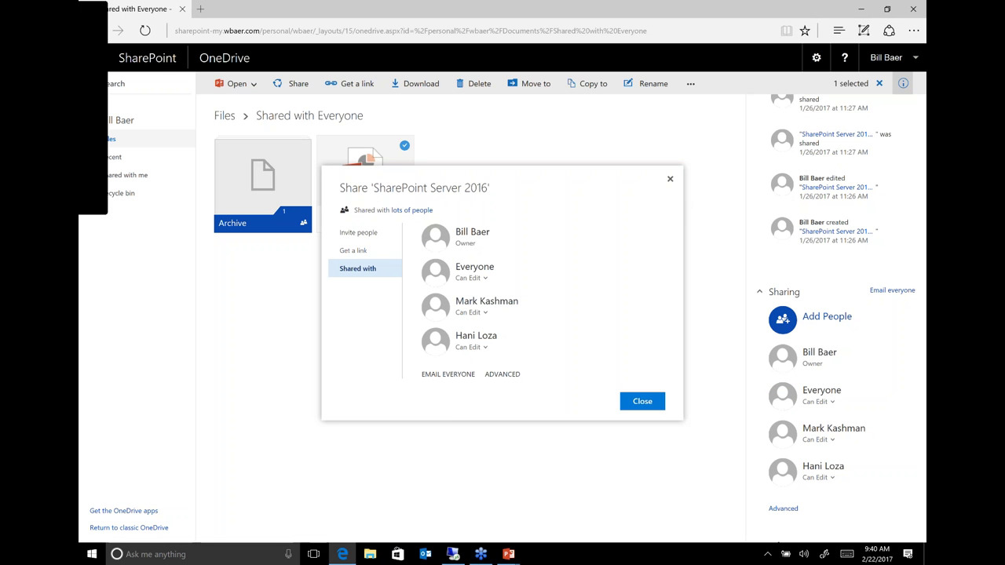
{"action": "left_click", "coordinate": [642, 401]}
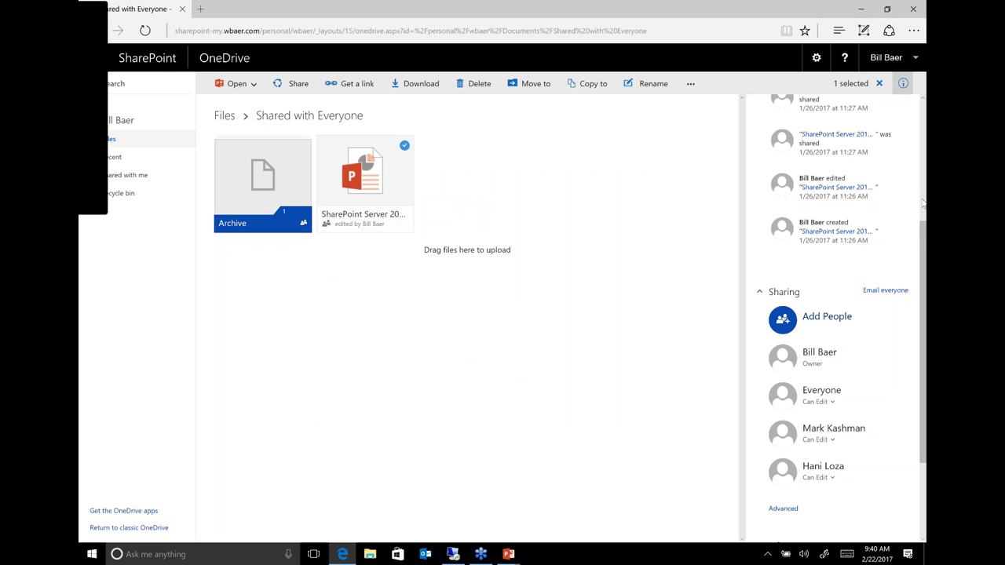
{"action": "scroll", "coordinate": [921, 229], "scroll_direction": "up", "scroll_amount": 5}
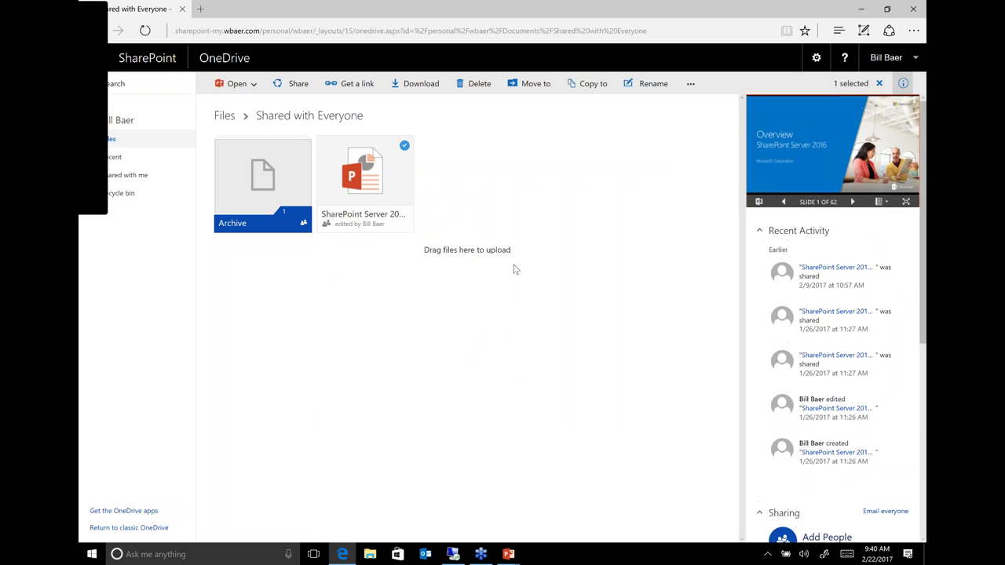
{"action": "left_click", "coordinate": [903, 84]}
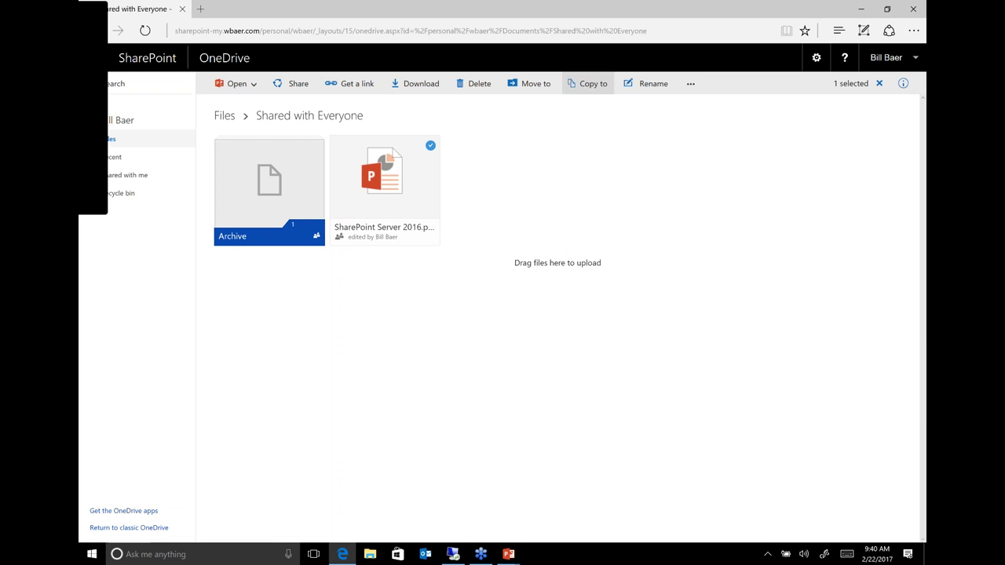
{"action": "left_click", "coordinate": [592, 87]}
{"action": "left_click", "coordinate": [826, 84]}
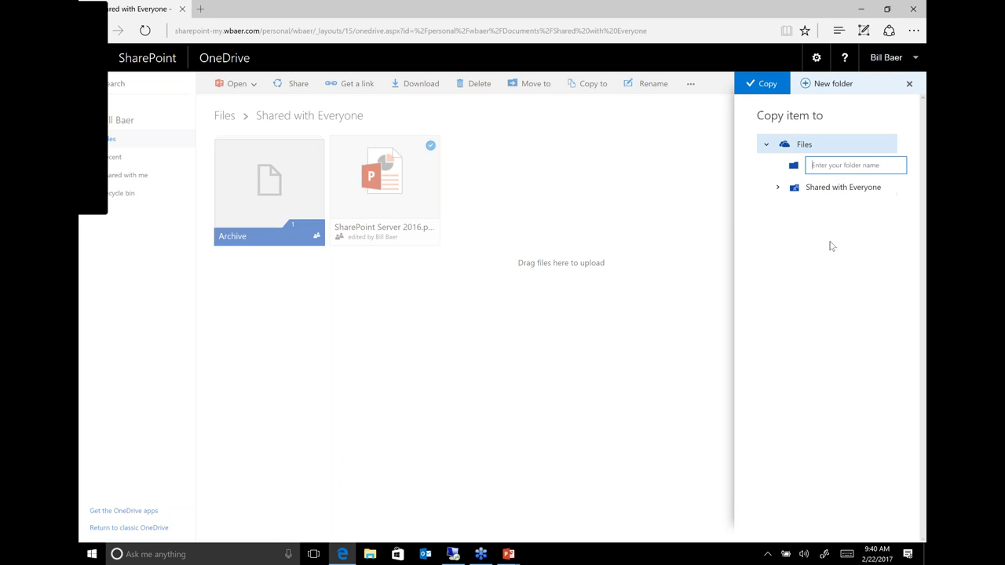
{"action": "type", "text": "Delete Me Later"}
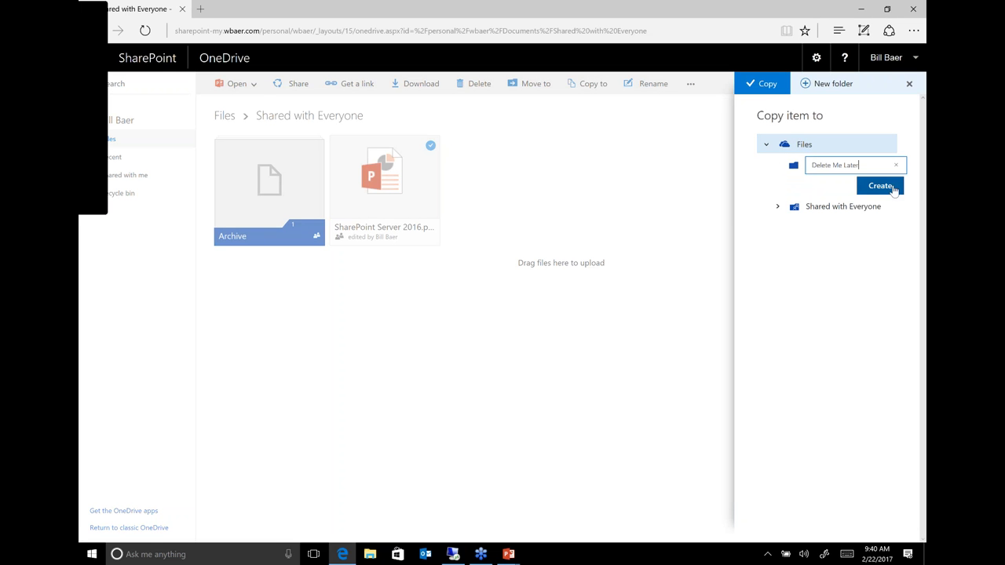
{"action": "key", "text": "Return"}
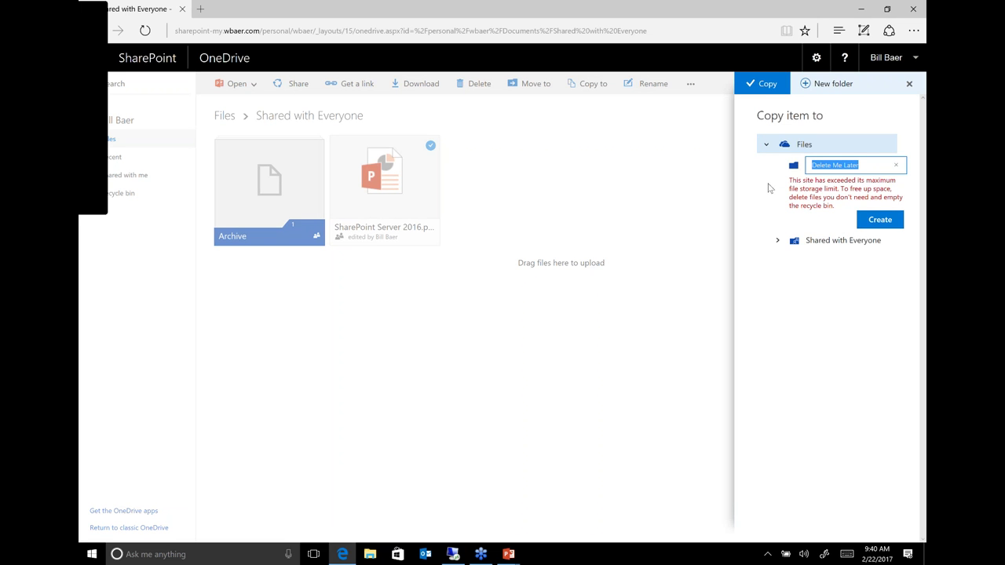
{"action": "left_click", "coordinate": [766, 144]}
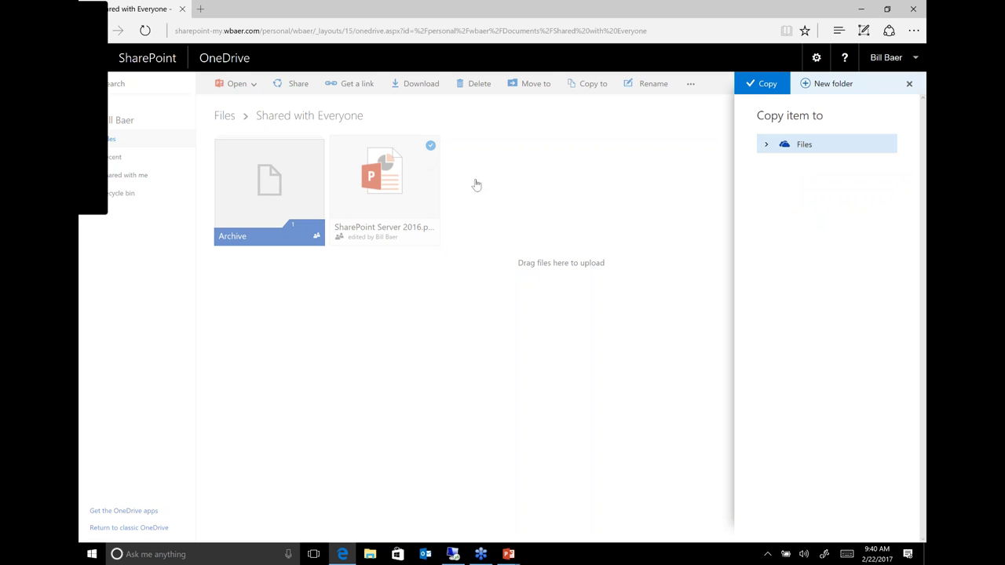
{"action": "key", "text": "Escape"}
{"action": "left_click", "coordinate": [224, 115]}
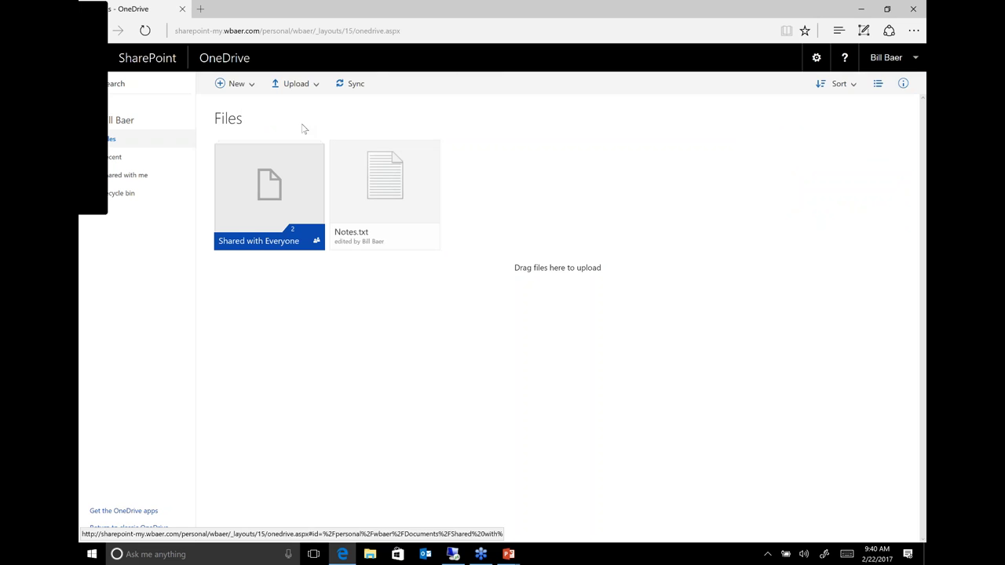
{"action": "left_click", "coordinate": [431, 149]}
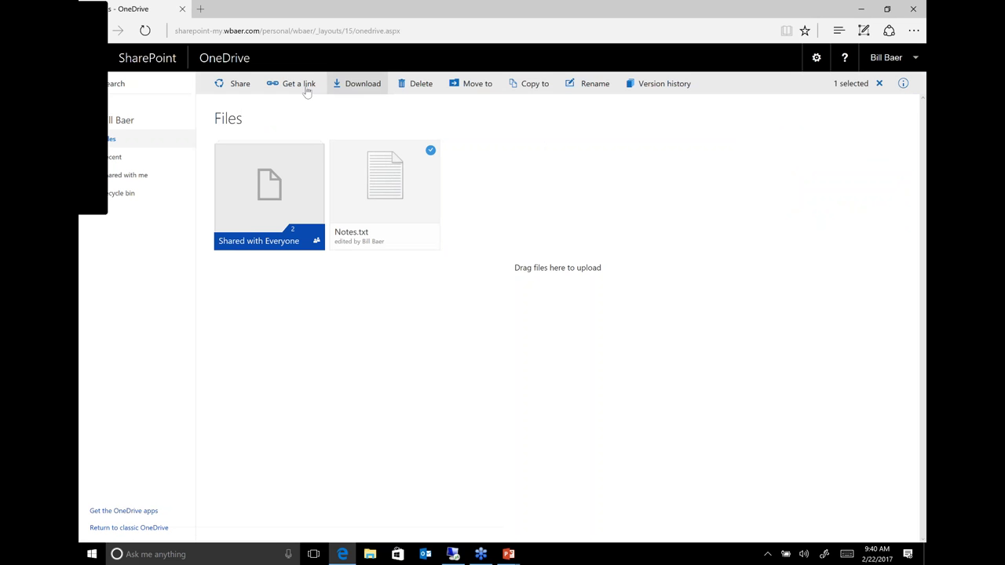
{"action": "left_click", "coordinate": [544, 89]}
{"action": "left_click", "coordinate": [825, 83]}
{"action": "type", "text": "De"}
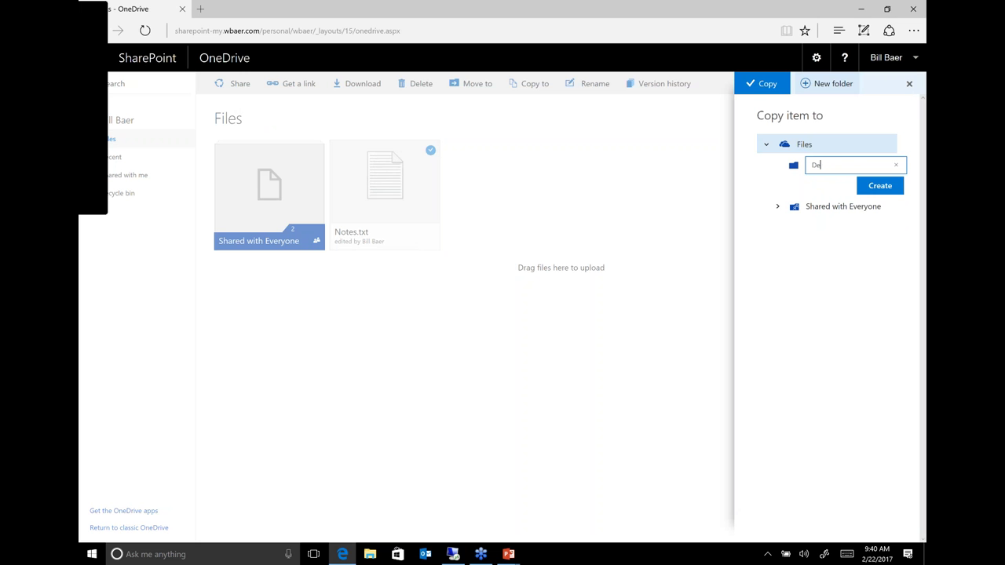
{"action": "type", "text": "klee Me Later"}
{"action": "key", "text": "Return"}
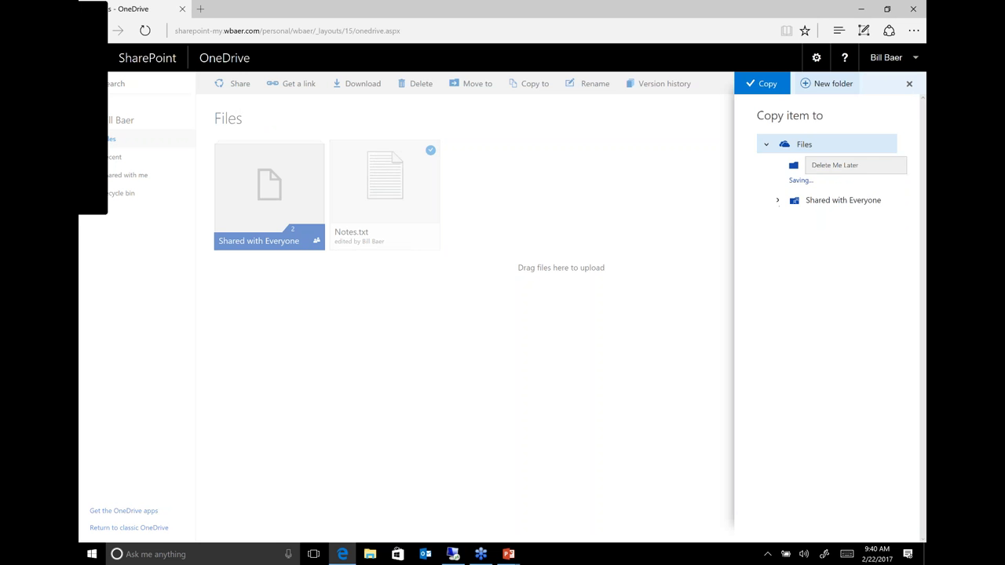
{"action": "left_click", "coordinate": [908, 83]}
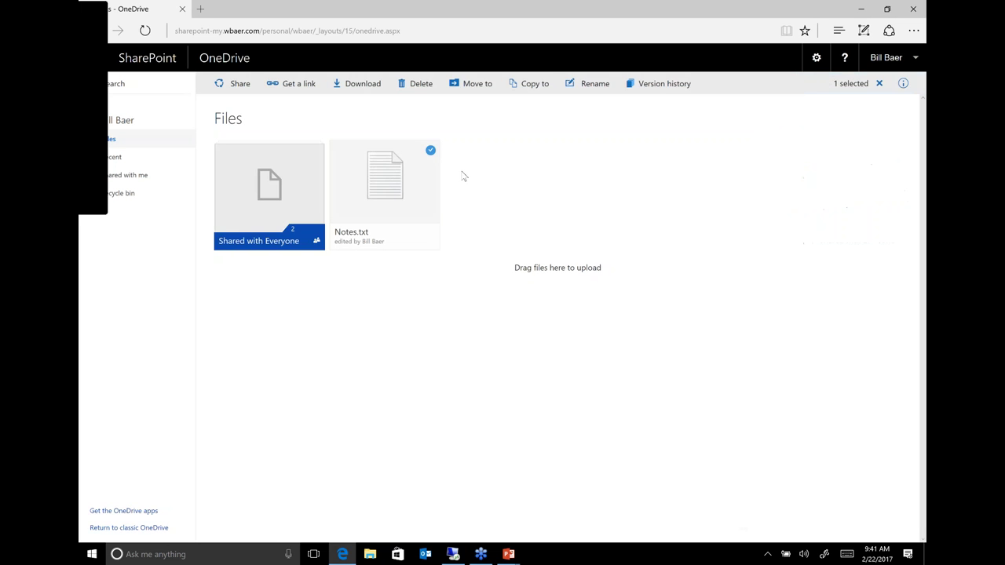
{"action": "left_click", "coordinate": [269, 193]}
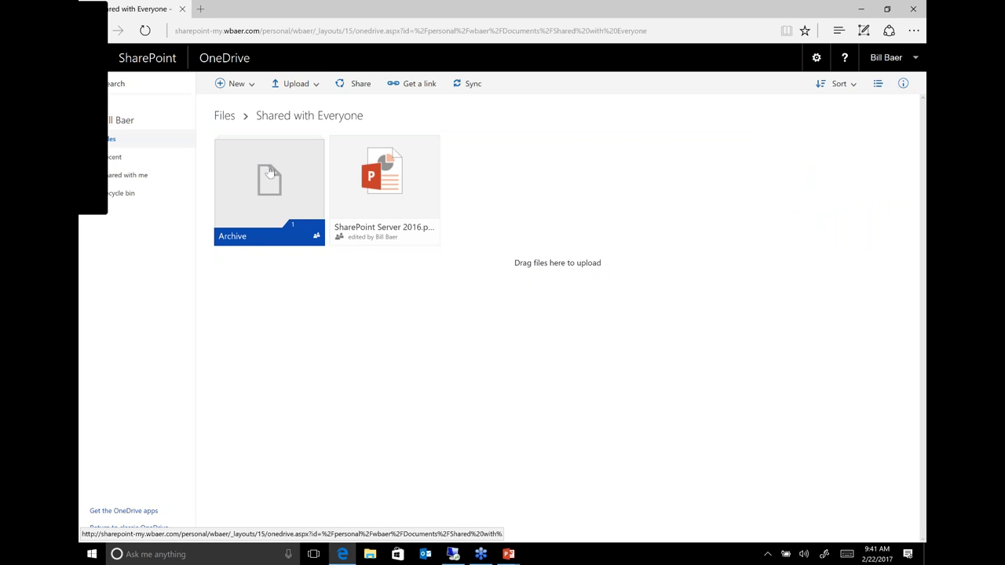
- Delete the Archive folder from Shared with Everyone and switch to detailed list view
{"action": "left_click", "coordinate": [315, 148]}
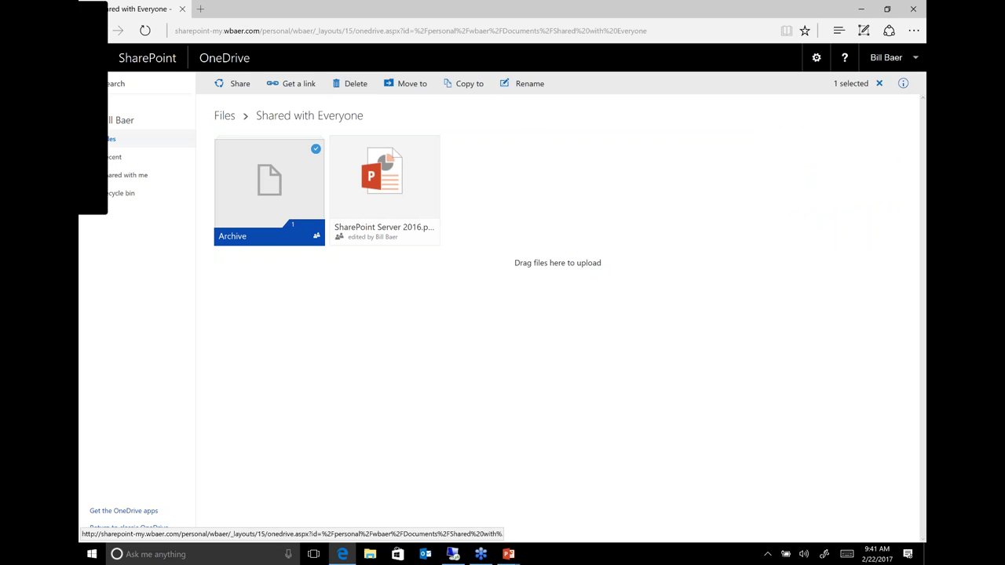
{"action": "left_click", "coordinate": [351, 83]}
{"action": "left_click", "coordinate": [497, 323]}
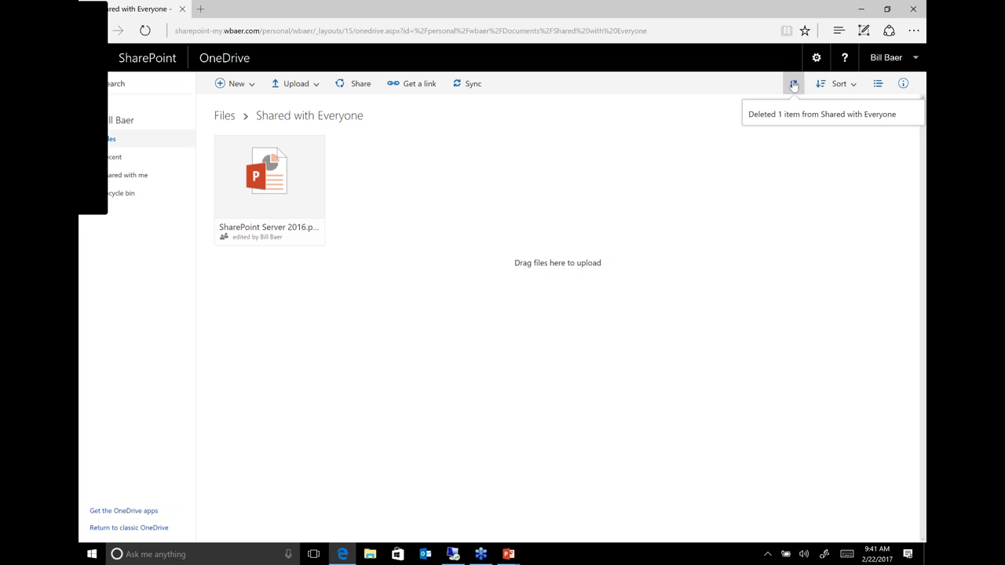
{"action": "left_click", "coordinate": [793, 84]}
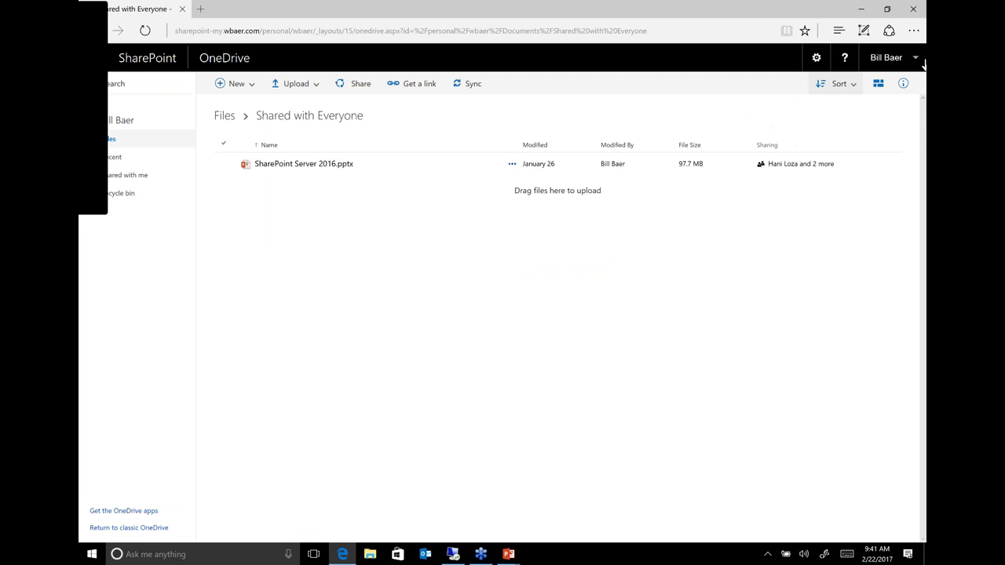
- Review the Archive deletion in the Files details activity, then go to the Sites page
{"action": "left_click", "coordinate": [903, 84]}
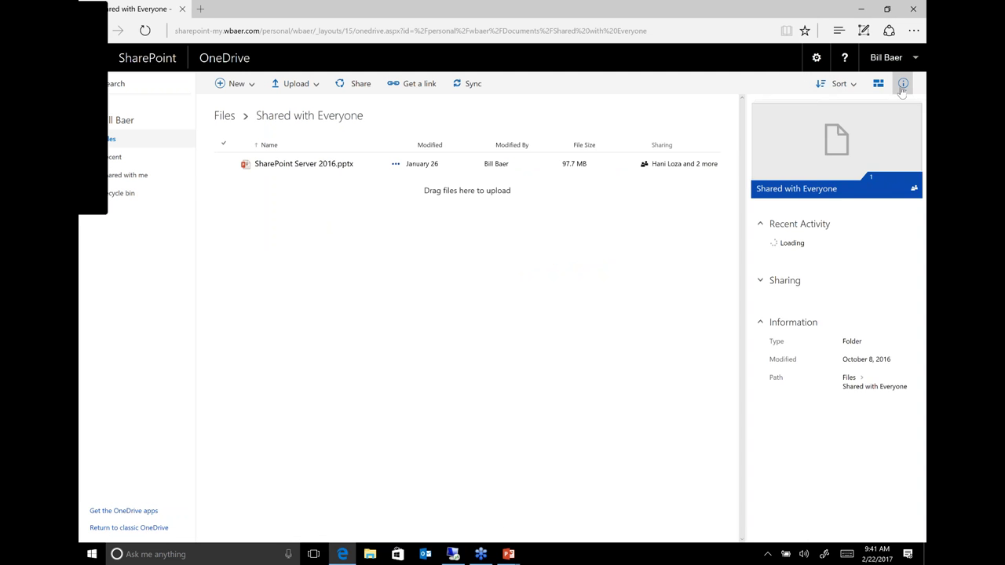
{"action": "left_click", "coordinate": [225, 115]}
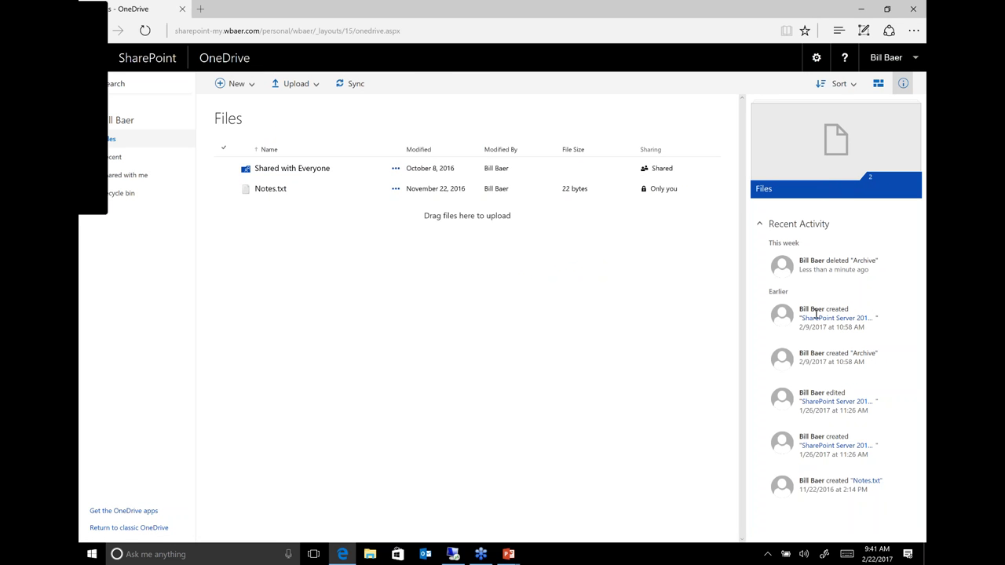
{"action": "triple_click", "coordinate": [804, 259]}
{"action": "left_click", "coordinate": [837, 373]}
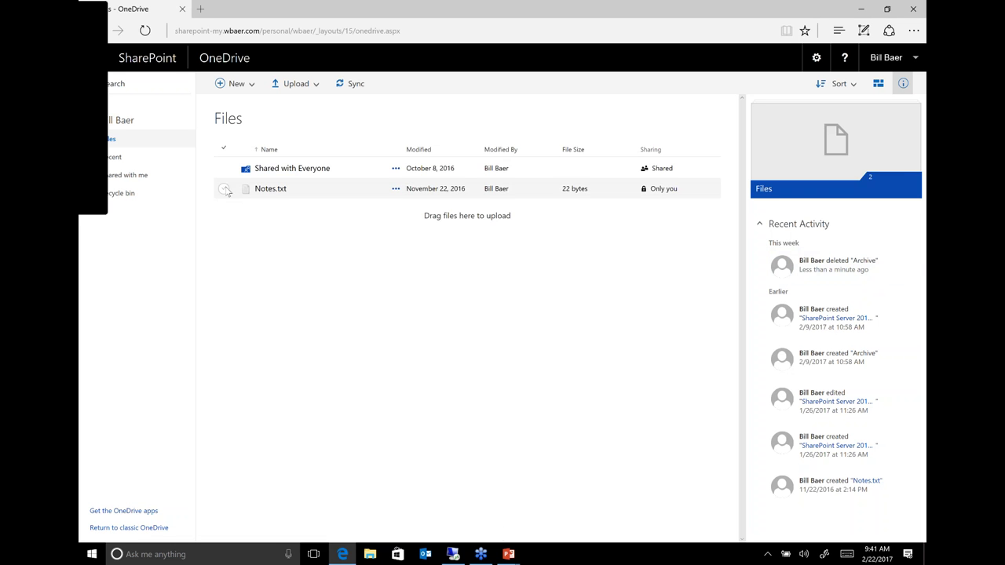
{"action": "left_click", "coordinate": [224, 189]}
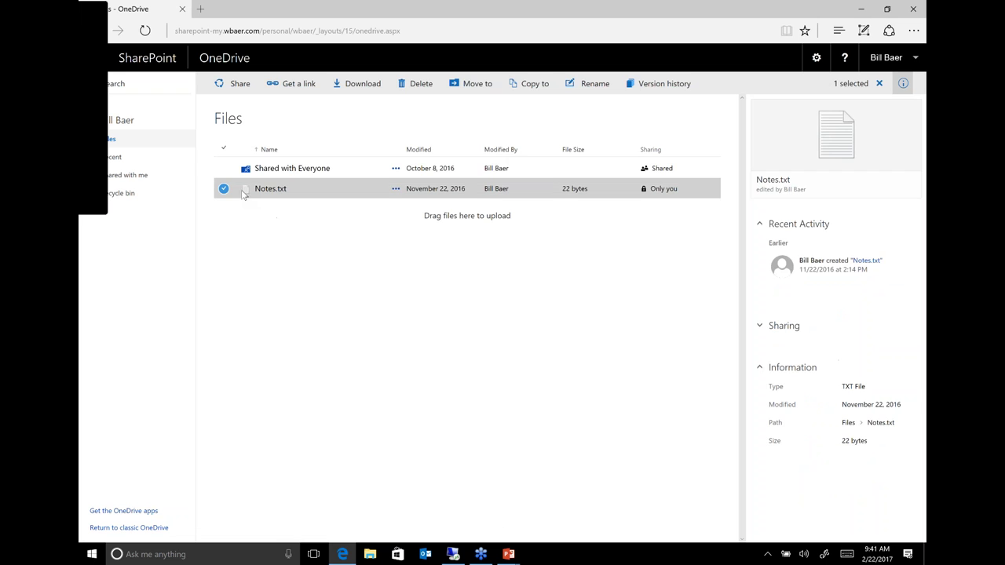
{"action": "left_click", "coordinate": [224, 168]}
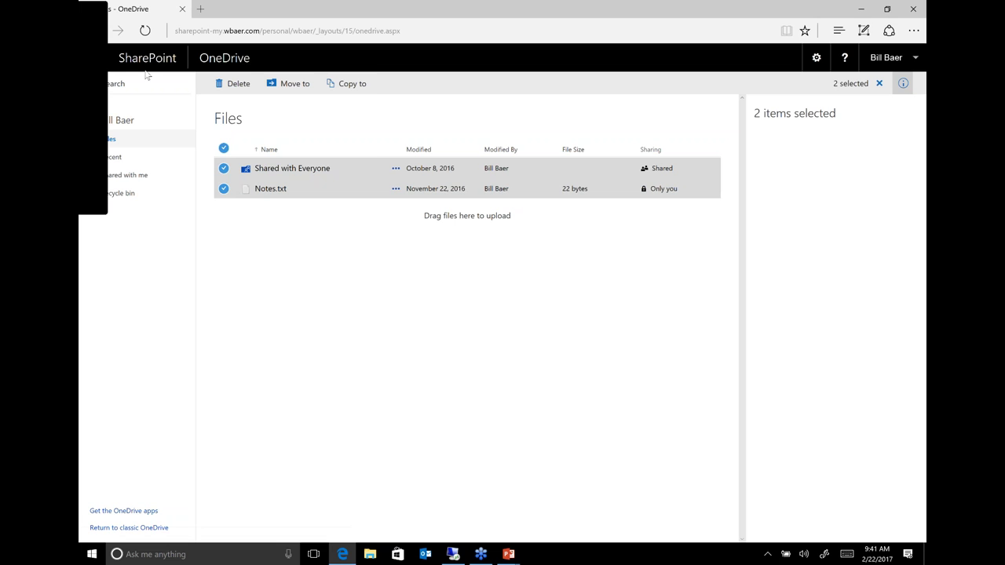
{"action": "left_click", "coordinate": [103, 70]}
{"action": "left_click", "coordinate": [265, 119]}
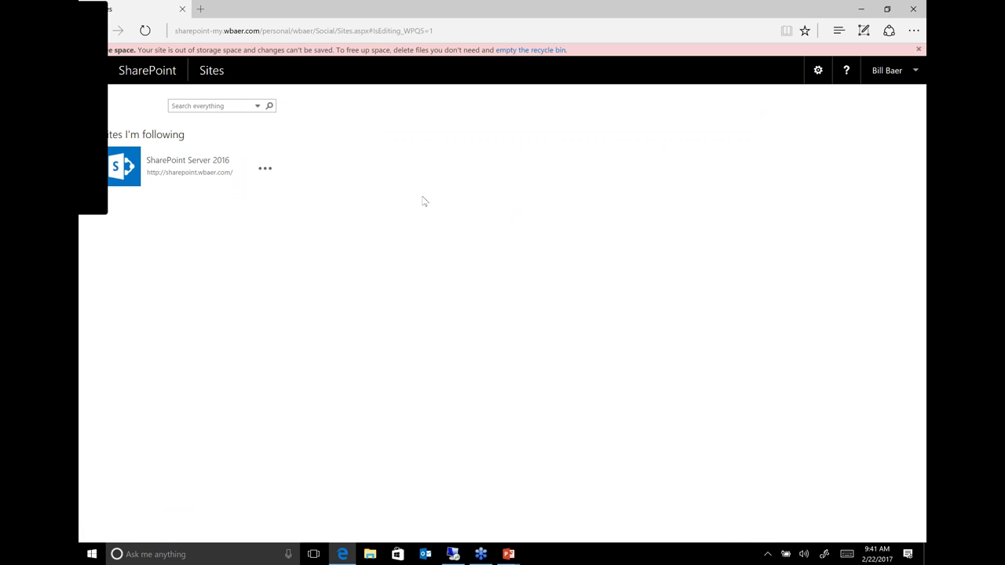
- Open the followed SharePoint Server 2016 site from the Sites page
{"action": "left_click", "coordinate": [188, 160]}
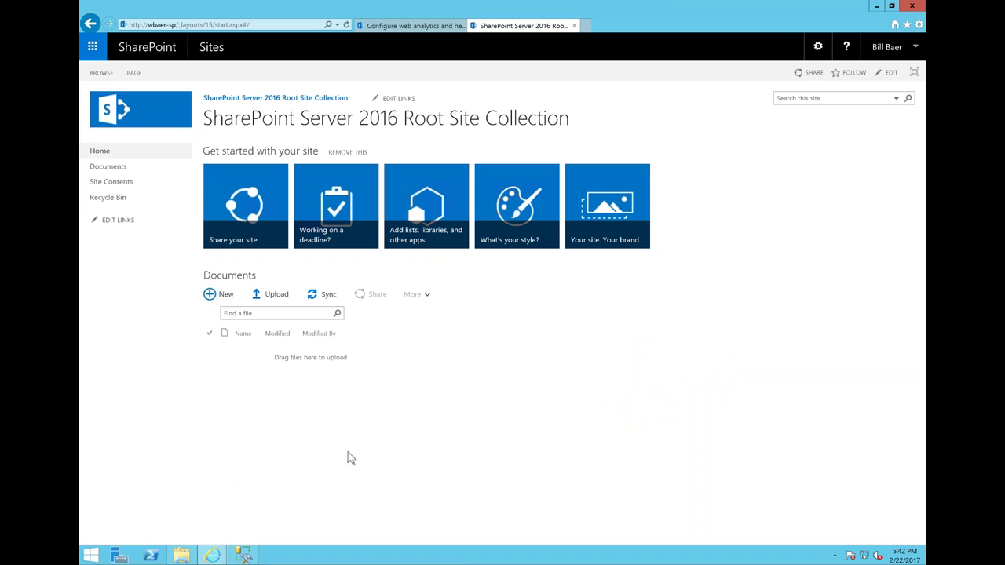
- Scroll the Configure web analytics page to Events to log, then bring up File Explorer
{"action": "left_click", "coordinate": [411, 27]}
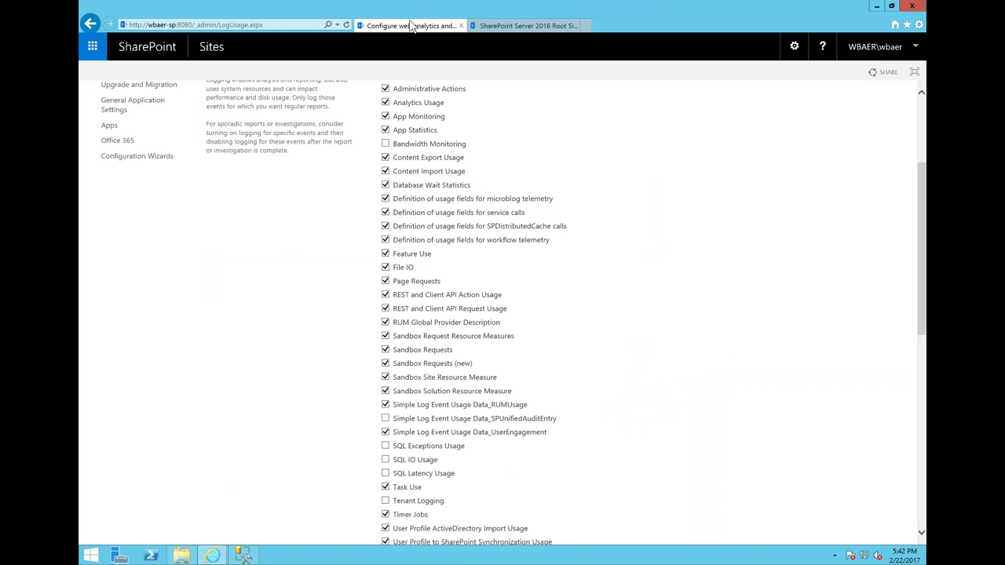
{"action": "left_click_drag", "start_coordinate": [925, 227], "coordinate": [911, 83]}
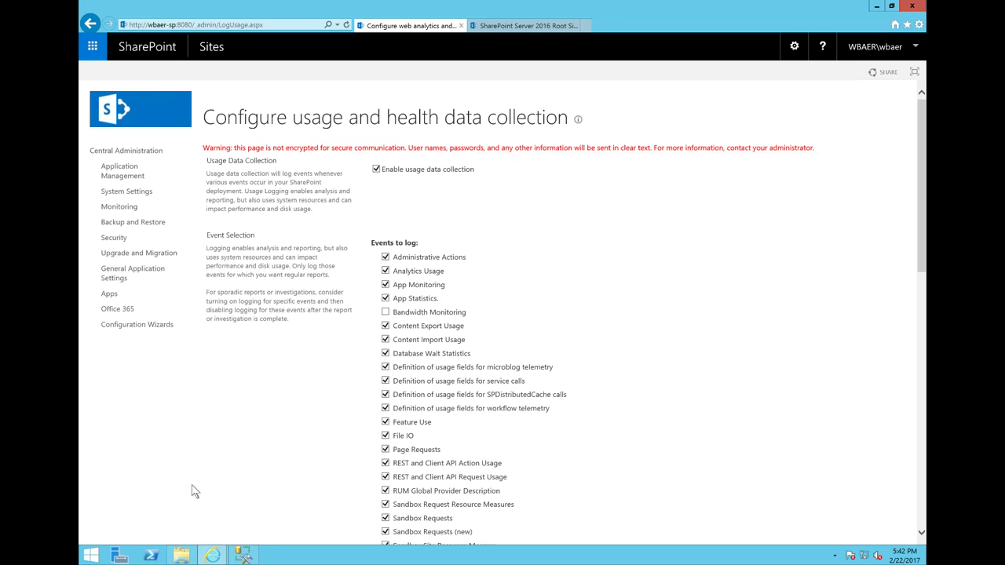
{"action": "left_click", "coordinate": [182, 556]}
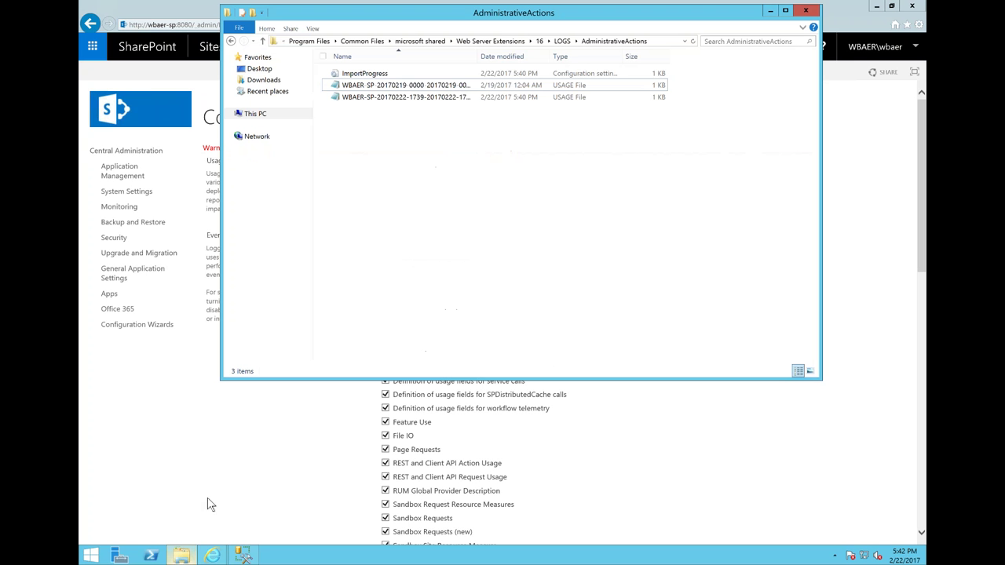
- Open the WBAER-SP-20170222 USAGE log from LOGS\AdministrativeActions in Notepad
{"action": "left_click", "coordinate": [560, 42]}
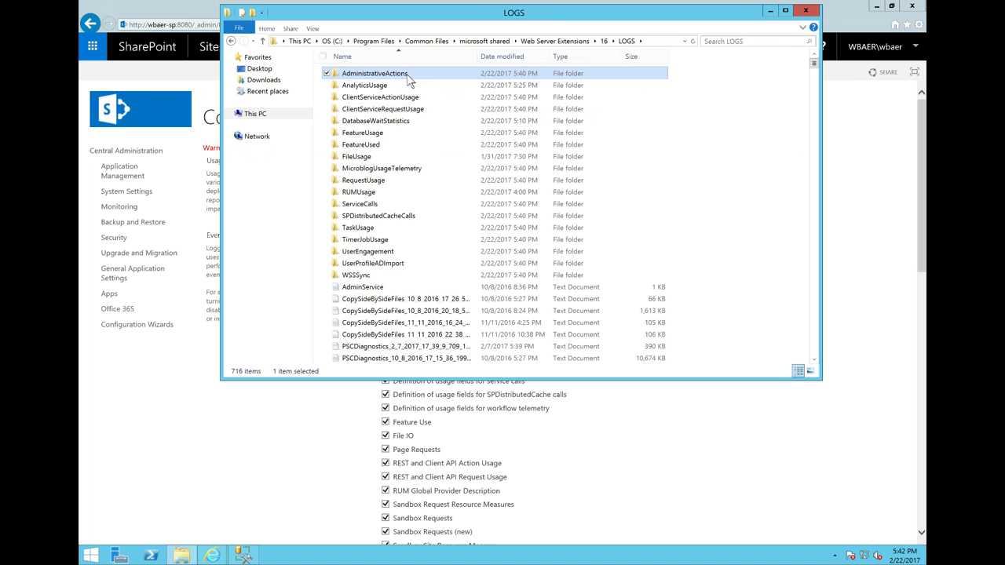
{"action": "double_click", "coordinate": [407, 77]}
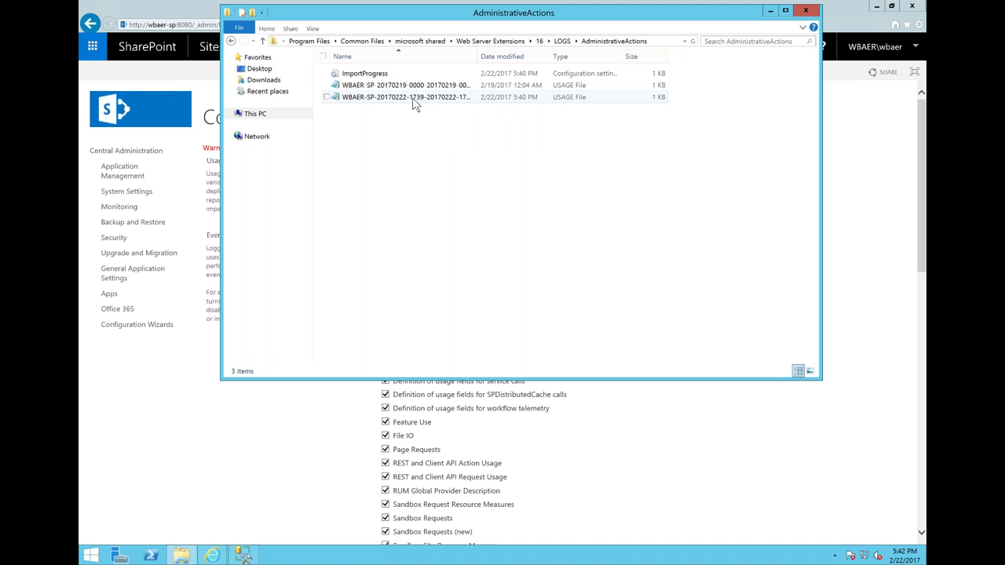
{"action": "double_click", "coordinate": [413, 98]}
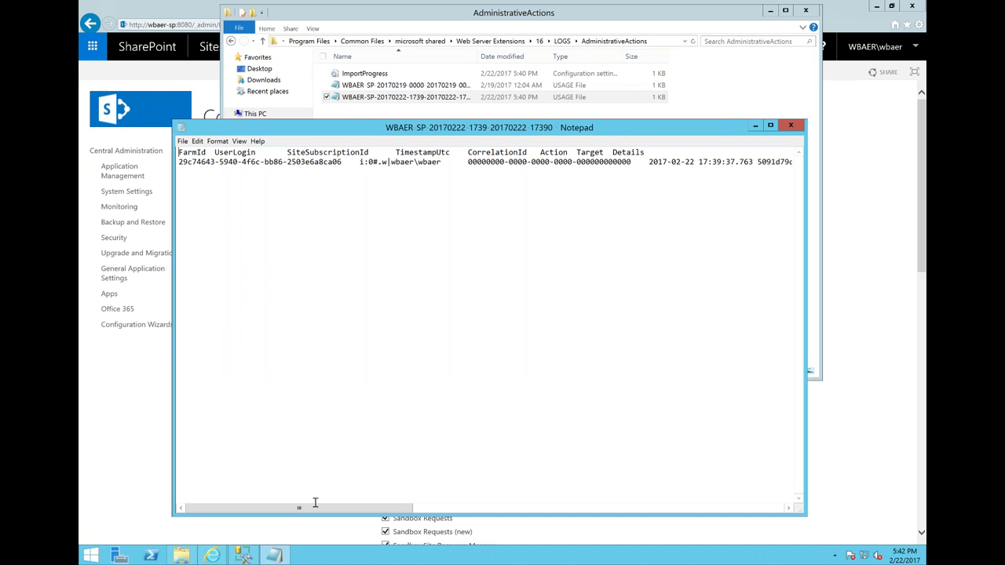
{"action": "left_click_drag", "start_coordinate": [331, 514], "coordinate": [444, 249]}
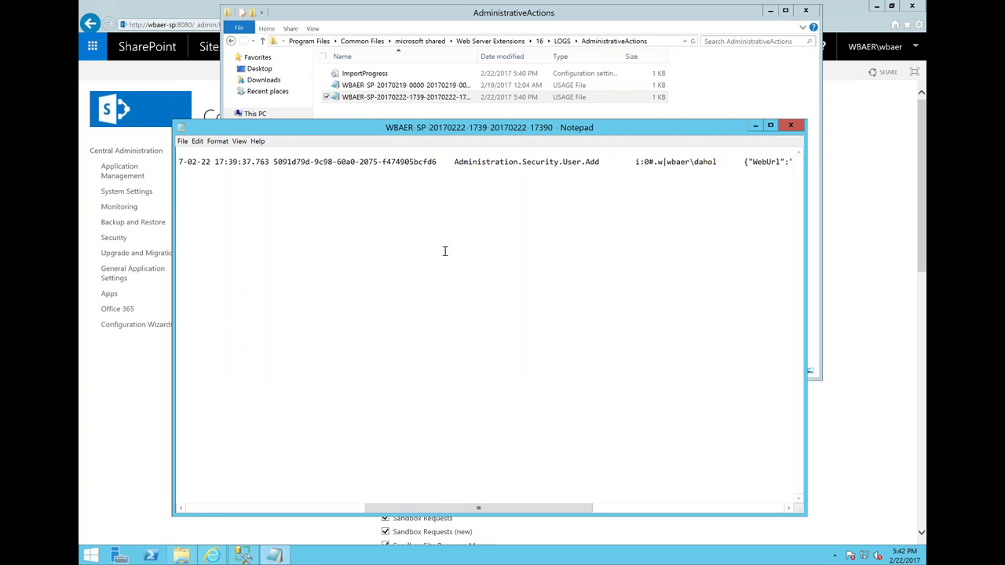
{"action": "left_click_drag", "start_coordinate": [454, 163], "coordinate": [595, 163]}
{"action": "left_click", "coordinate": [585, 163]}
{"action": "left_click_drag", "start_coordinate": [597, 162], "coordinate": [440, 162]}
{"action": "left_click_drag", "start_coordinate": [487, 508], "coordinate": [557, 508]}
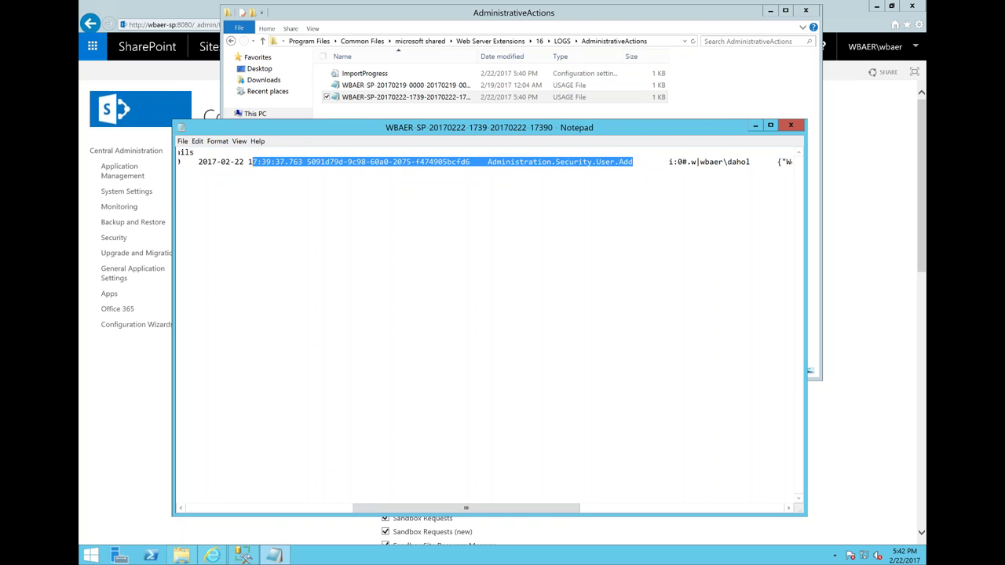
{"action": "left_click", "coordinate": [581, 165]}
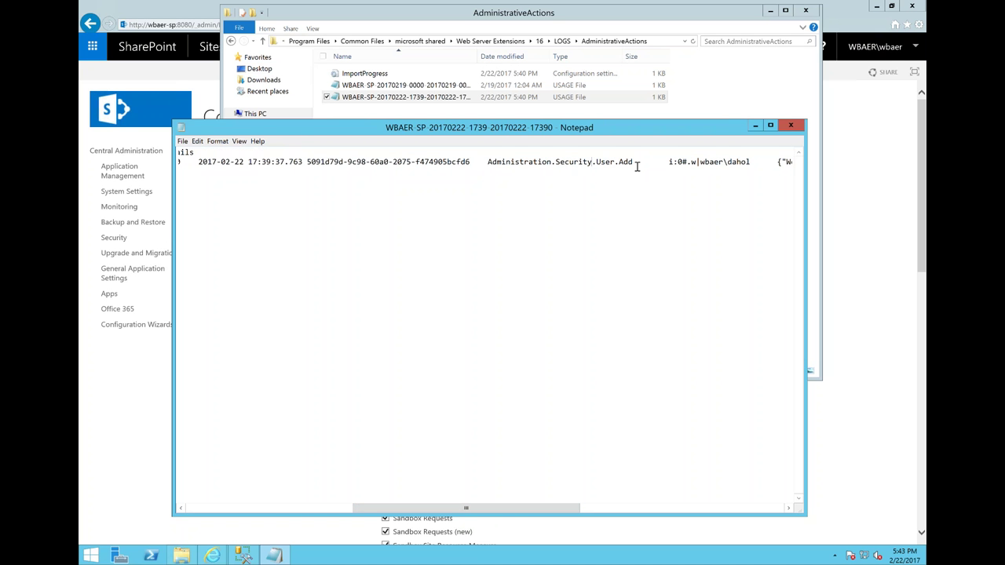
{"action": "left_click_drag", "start_coordinate": [751, 161], "coordinate": [181, 162]}
{"action": "left_click_drag", "start_coordinate": [509, 514], "coordinate": [656, 512]}
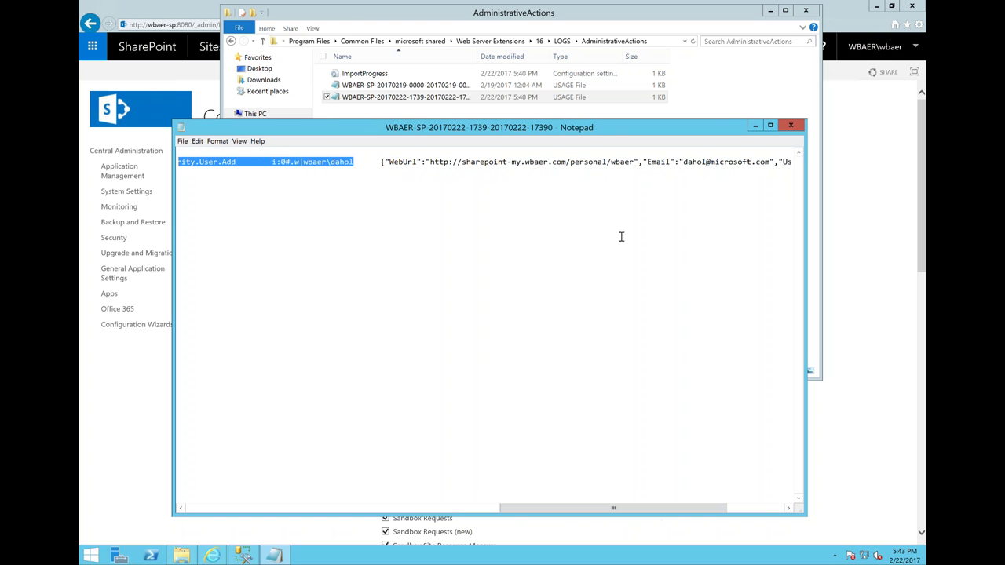
{"action": "left_click_drag", "start_coordinate": [633, 161], "coordinate": [524, 163]}
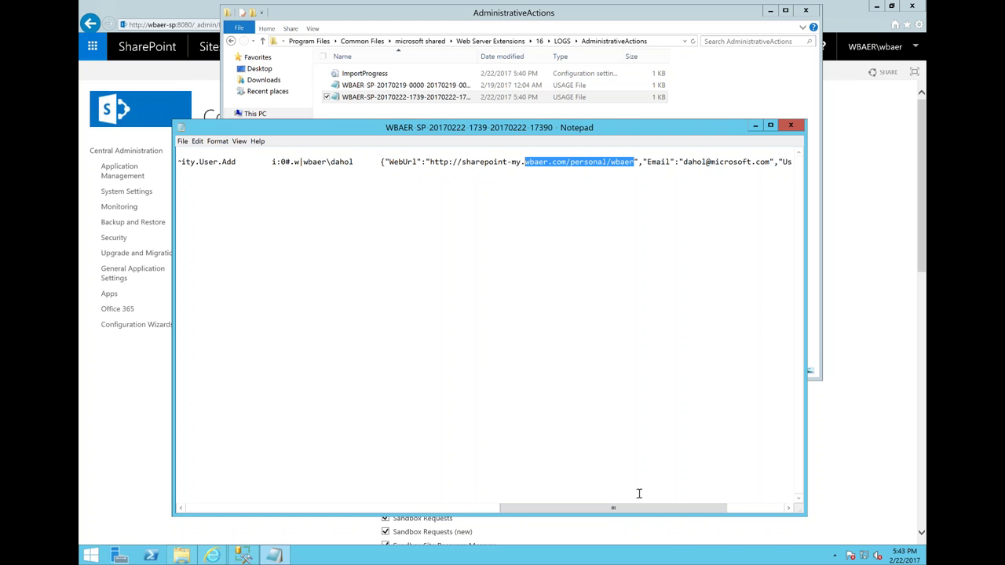
{"action": "left_click_drag", "start_coordinate": [634, 515], "coordinate": [704, 514]}
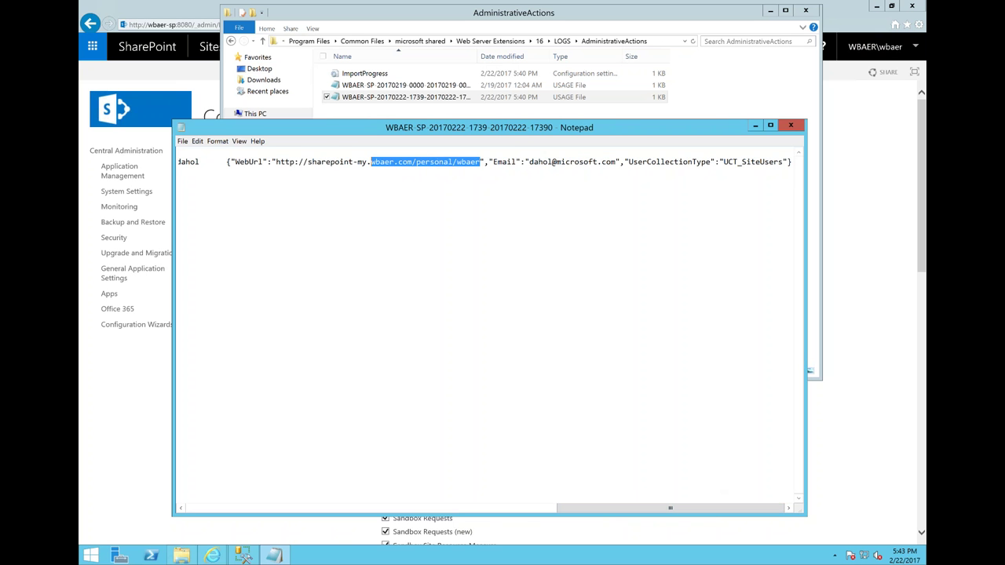
{"action": "left_click_drag", "start_coordinate": [620, 508], "coordinate": [244, 509]}
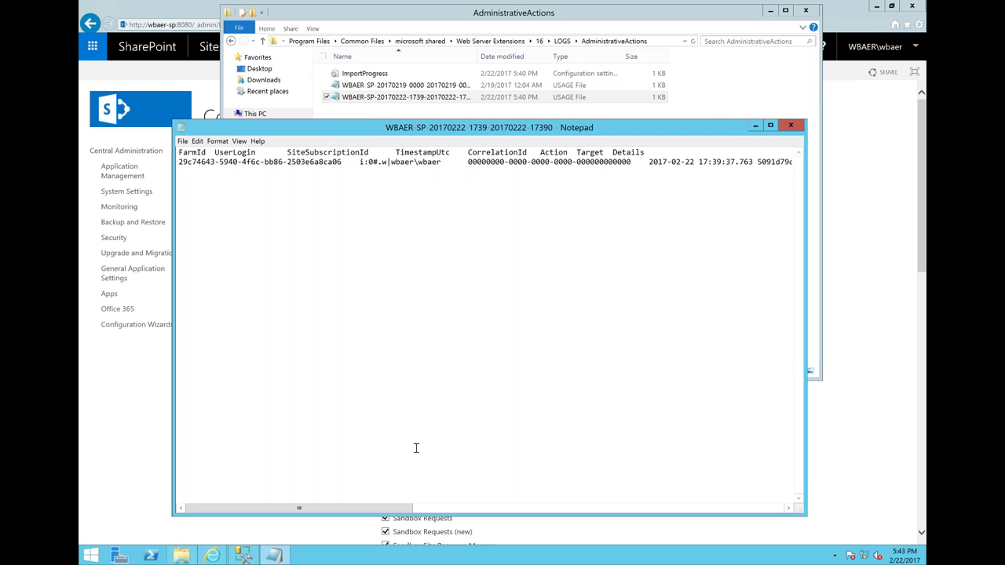
- Open the 2017-02-19 USAGE log in Notepad, then close it and clear the folder selection
{"action": "key", "text": "alt+F4"}
{"action": "key", "text": "Up"}
{"action": "key", "text": "Return"}
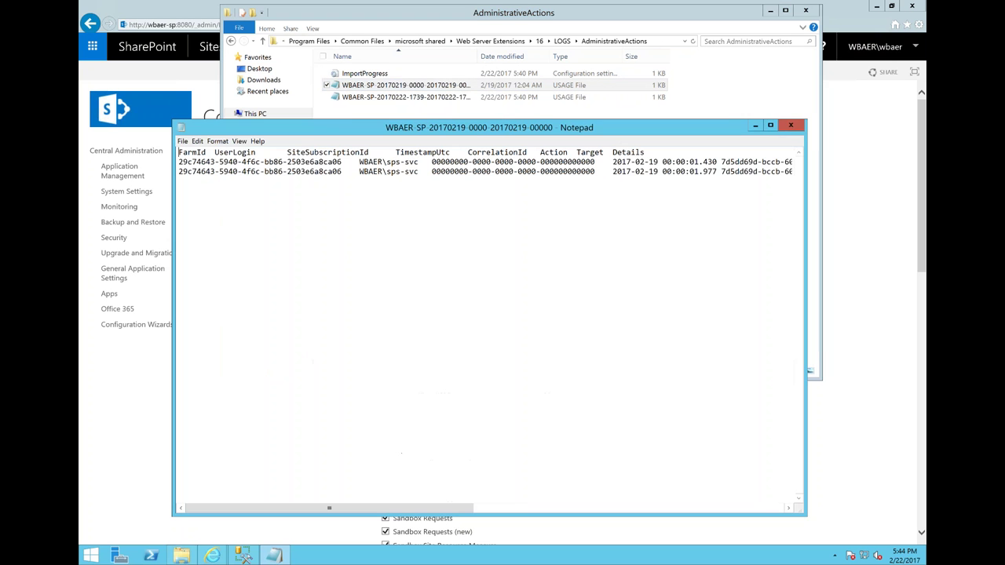
{"action": "left_click", "coordinate": [791, 126]}
{"action": "left_click", "coordinate": [412, 157]}
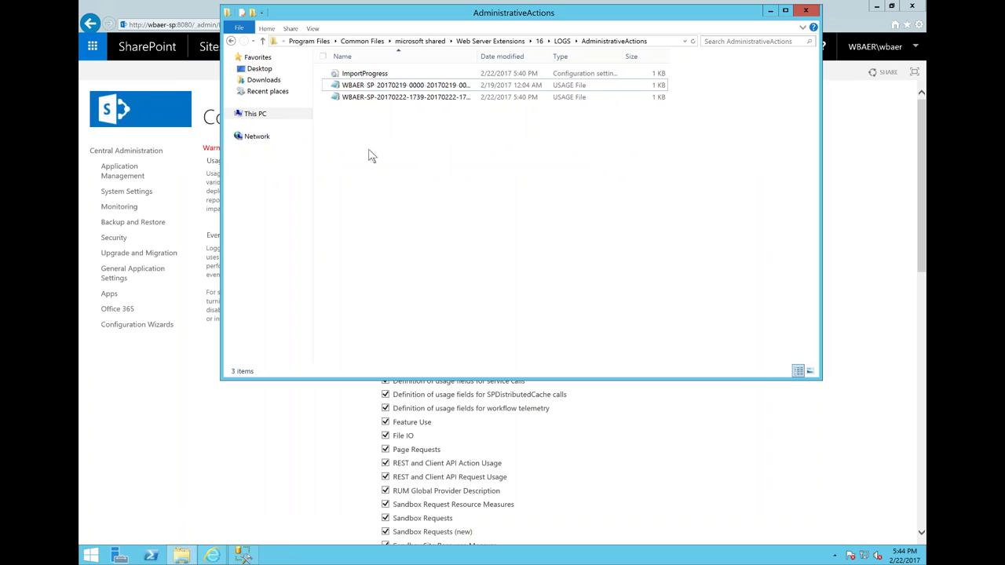
- Rerun the AdministrativeActions audit query in SQL Server Management Studio
{"action": "left_click", "coordinate": [245, 556]}
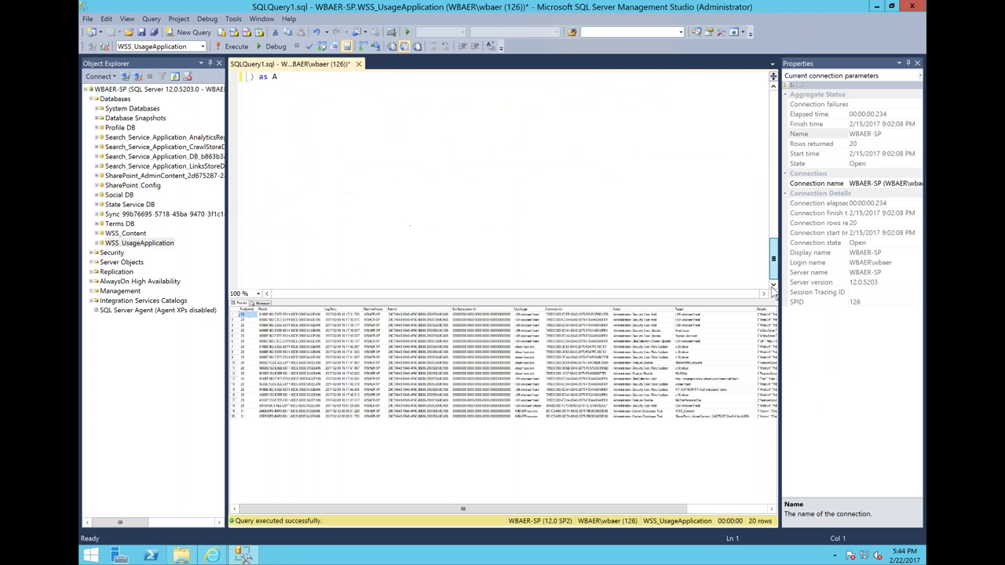
{"action": "scroll", "coordinate": [423, 173], "scroll_direction": "down", "scroll_amount": 4}
{"action": "scroll", "coordinate": [424, 173], "scroll_direction": "up", "scroll_amount": 4}
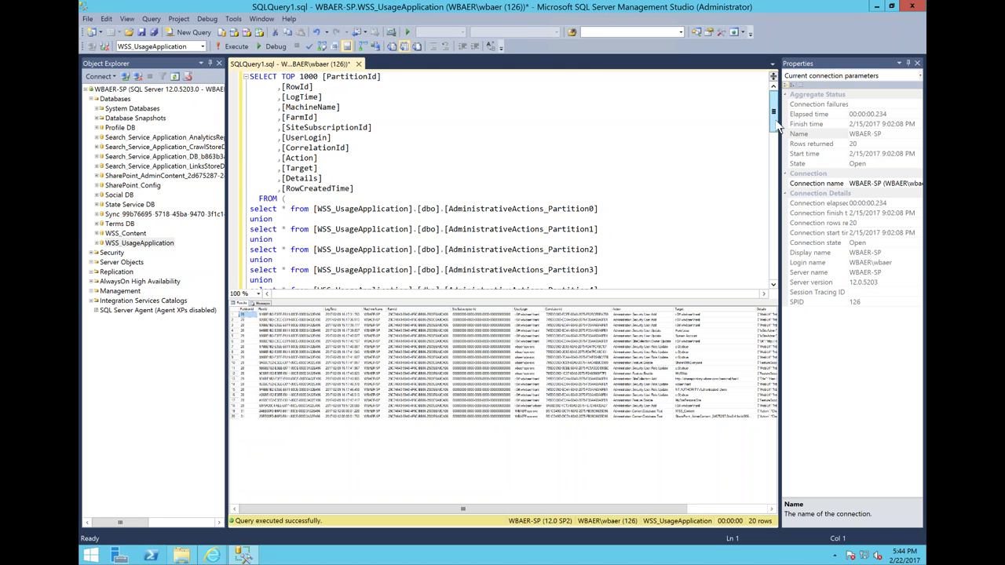
{"action": "scroll", "coordinate": [776, 110], "scroll_direction": "down", "scroll_amount": 13}
{"action": "scroll", "coordinate": [776, 110], "scroll_direction": "up", "scroll_amount": 13}
{"action": "left_click", "coordinate": [233, 46]}
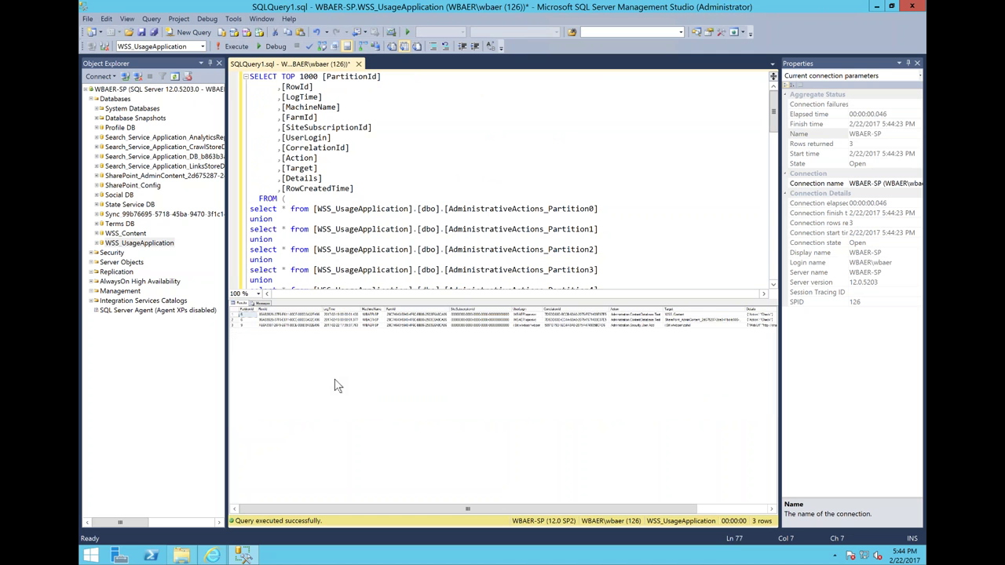
- Review the third audit row's RowId, Target, Details and RowCreatedTime values, then minimize SSMS
{"action": "left_click", "coordinate": [288, 325]}
{"action": "left_click", "coordinate": [666, 326]}
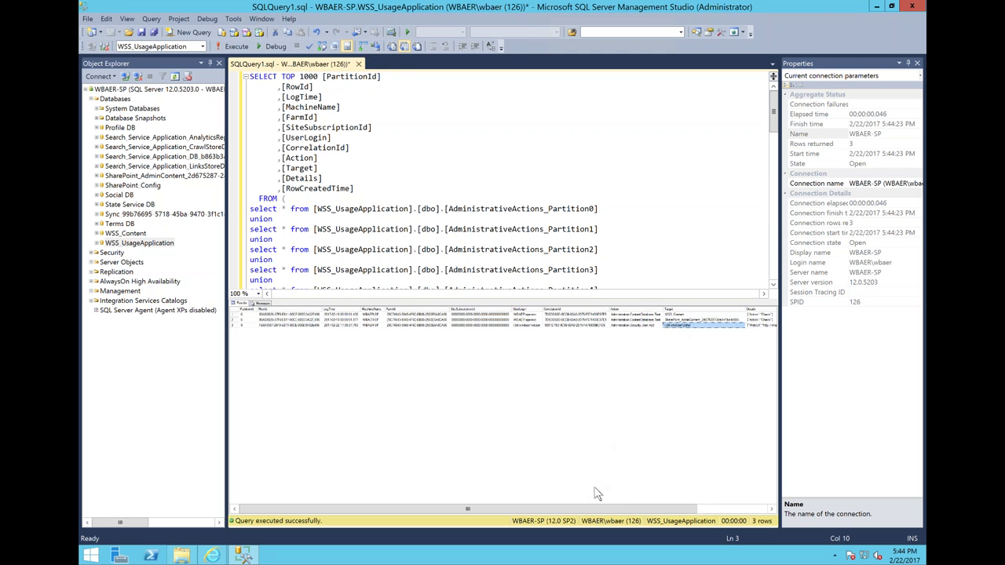
{"action": "left_click_drag", "start_coordinate": [594, 508], "coordinate": [693, 509]}
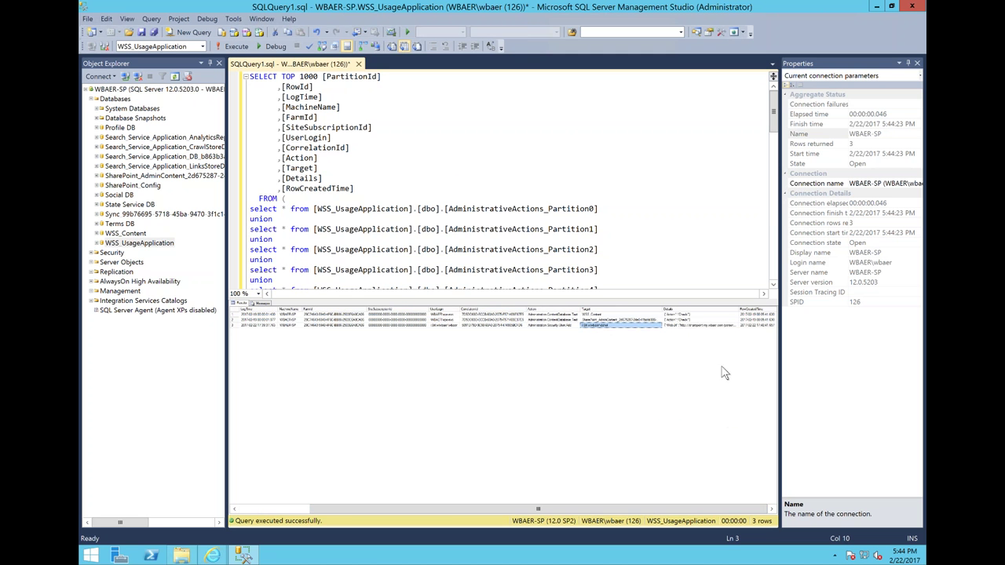
{"action": "left_click", "coordinate": [715, 327]}
{"action": "left_click", "coordinate": [763, 328]}
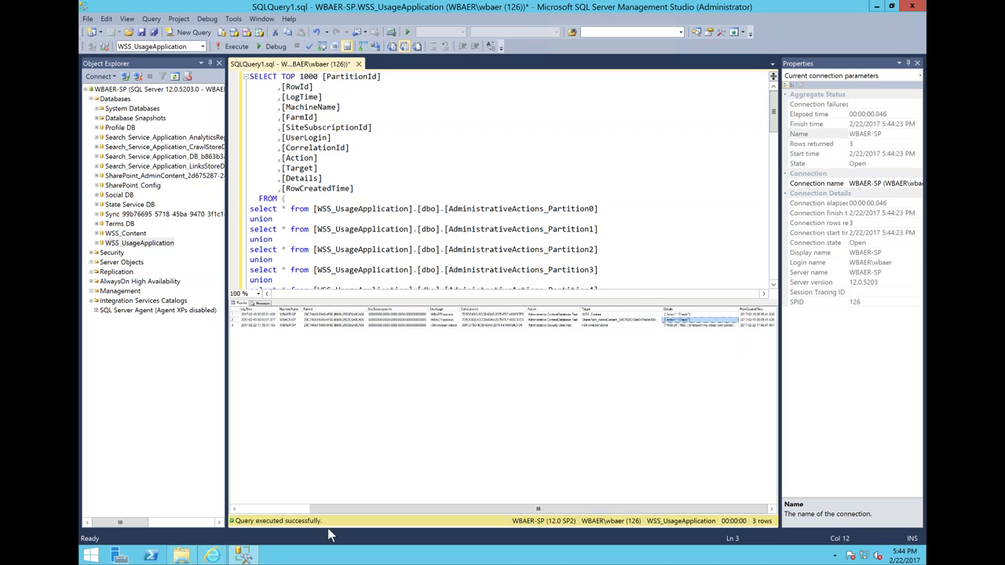
{"action": "key", "text": "Up"}
{"action": "key", "text": "Left"}
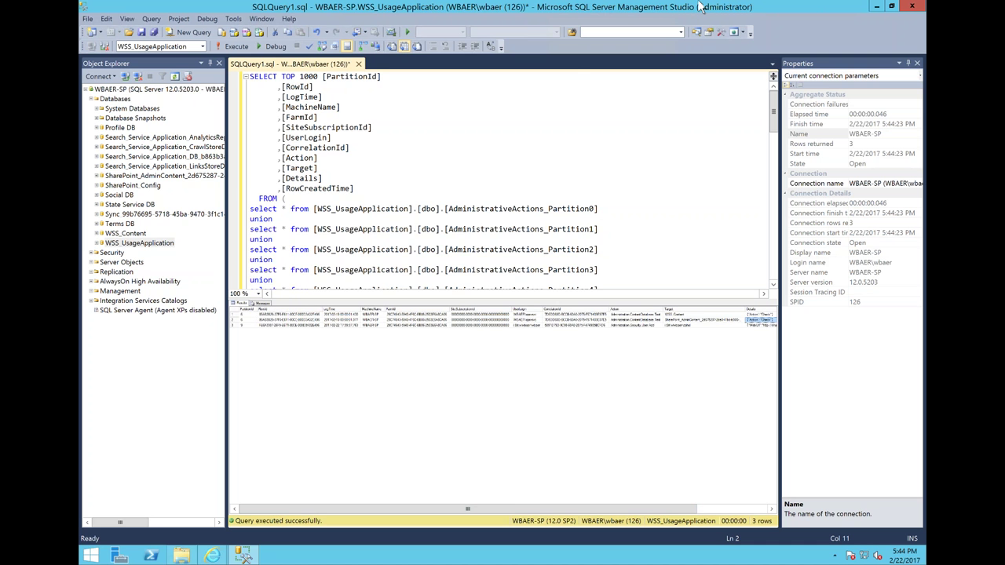
{"action": "left_click", "coordinate": [876, 7]}
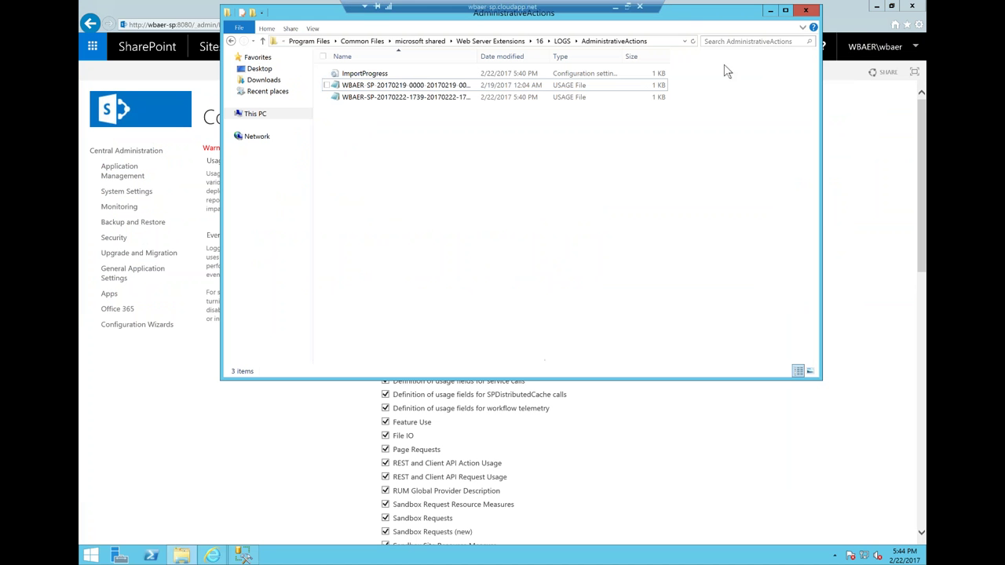
- Close the AdministrativeActions folder and minimize the remote desktop session back to the local site
{"action": "left_click", "coordinate": [805, 9]}
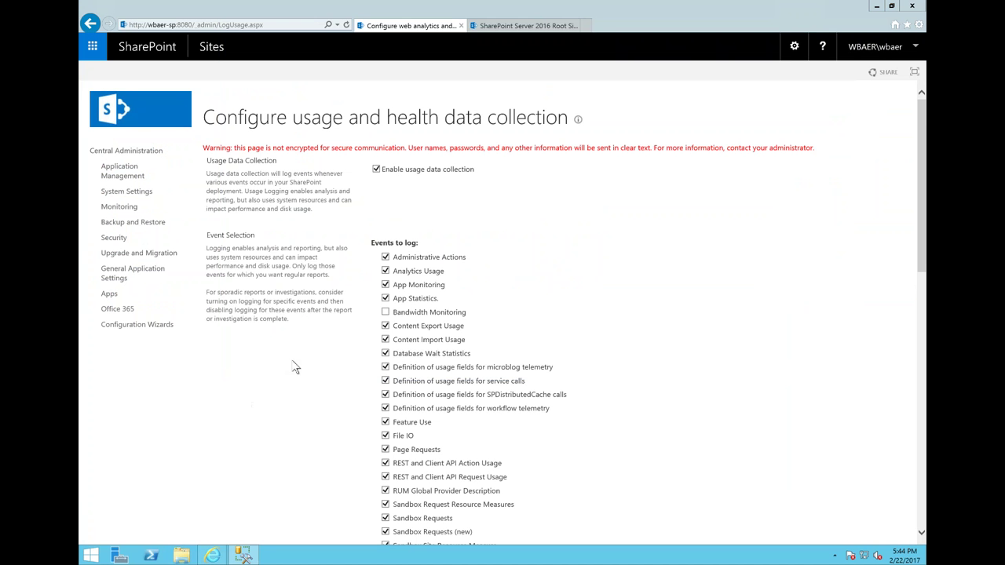
{"action": "mouse_move", "coordinate": [518, 6]}
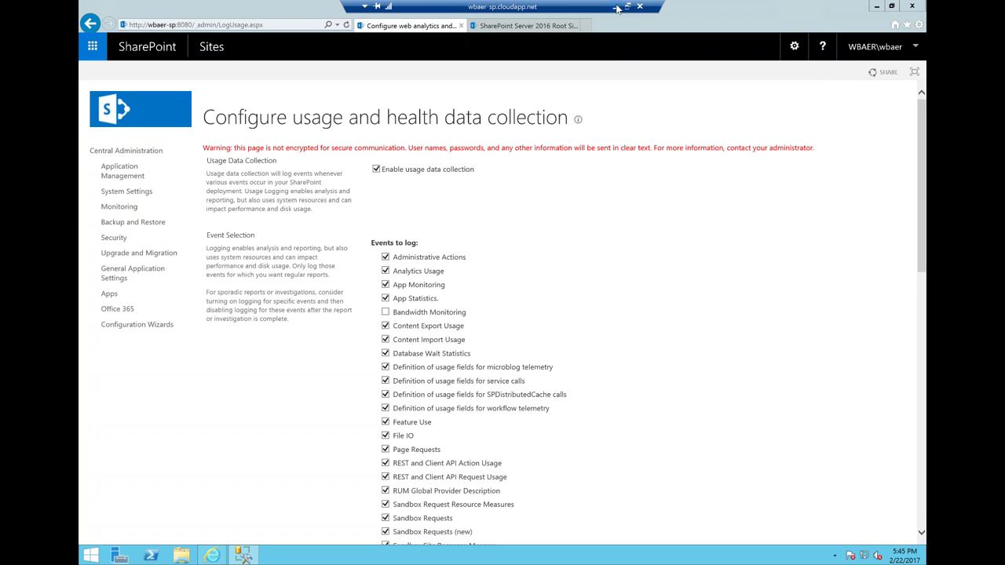
{"action": "left_click", "coordinate": [617, 7]}
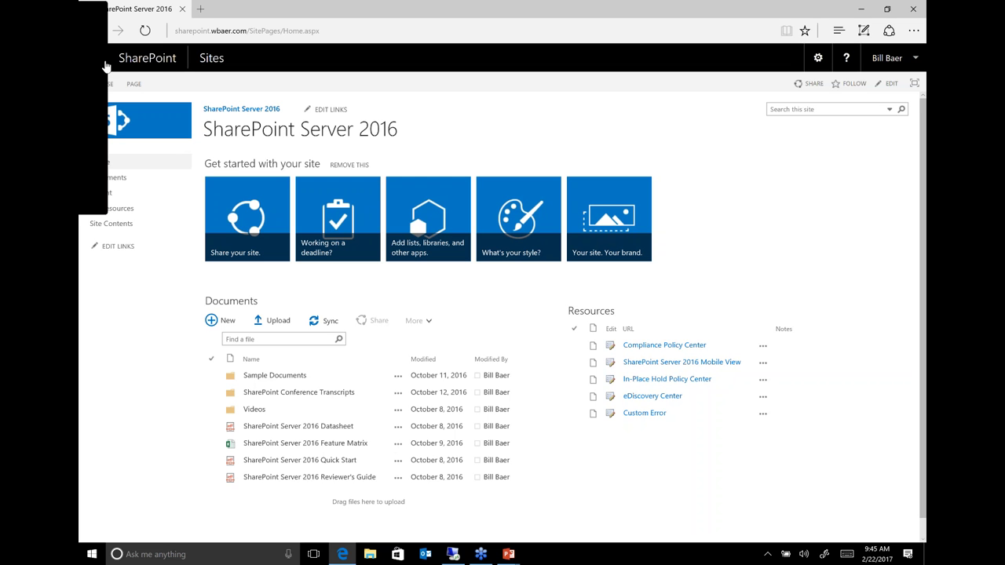
- Open OneDrive from the app launcher to list Shared with Everyone and Notes.txt
{"action": "left_click", "coordinate": [105, 63]}
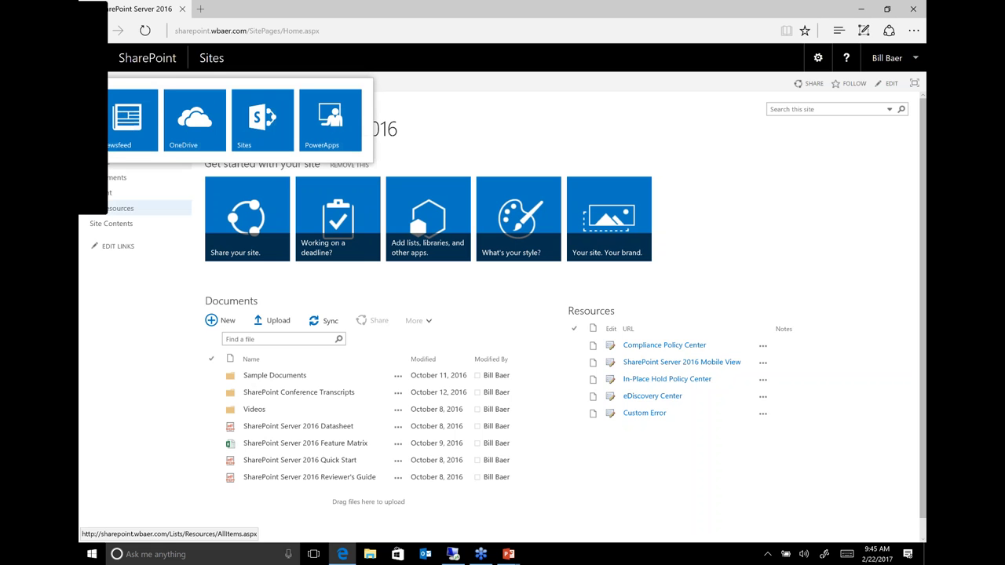
{"action": "left_click", "coordinate": [192, 114]}
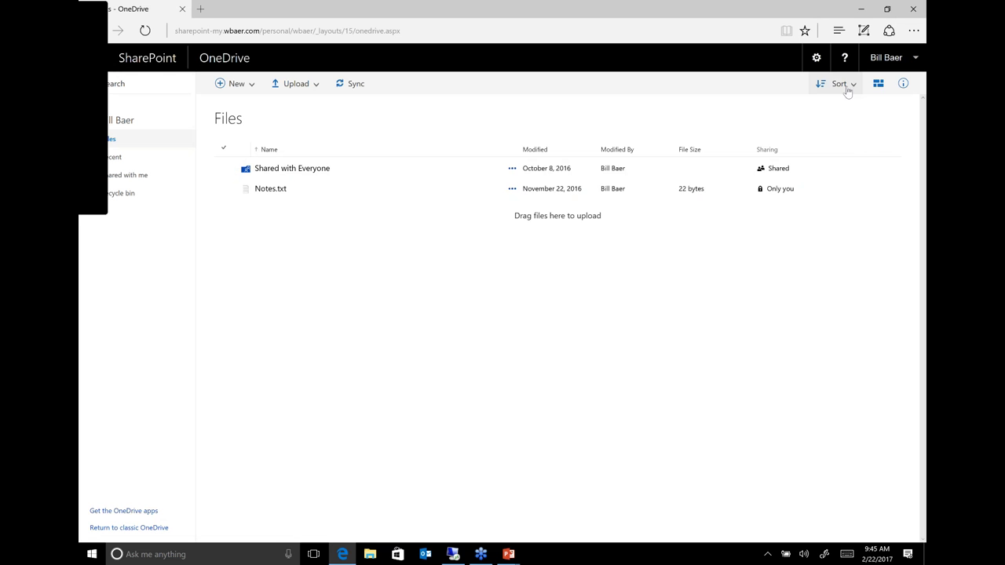
- Sort the OneDrive files by Modified date and bring up the Shared with Everyone actions
{"action": "left_click", "coordinate": [878, 83]}
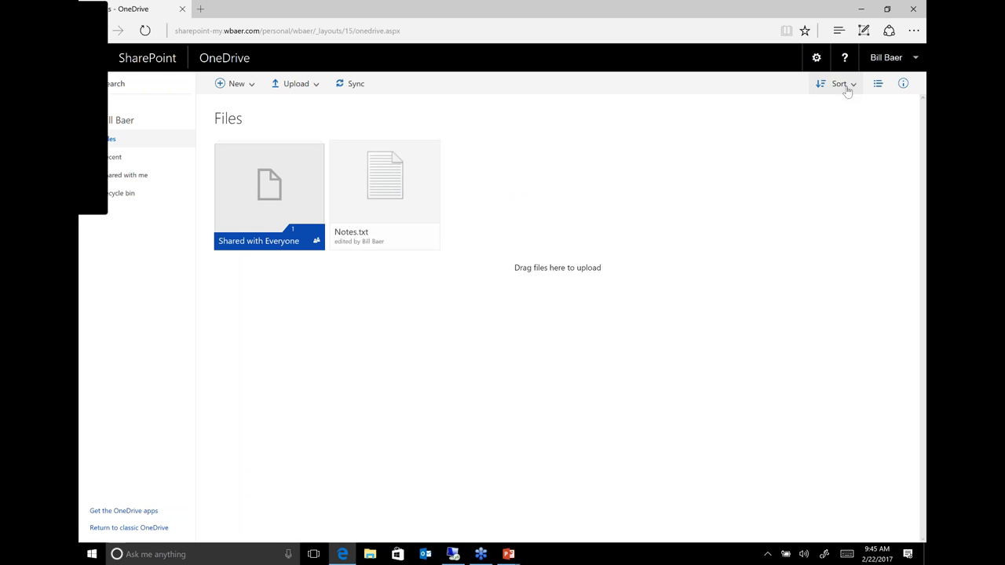
{"action": "left_click", "coordinate": [845, 86]}
{"action": "left_click", "coordinate": [841, 133]}
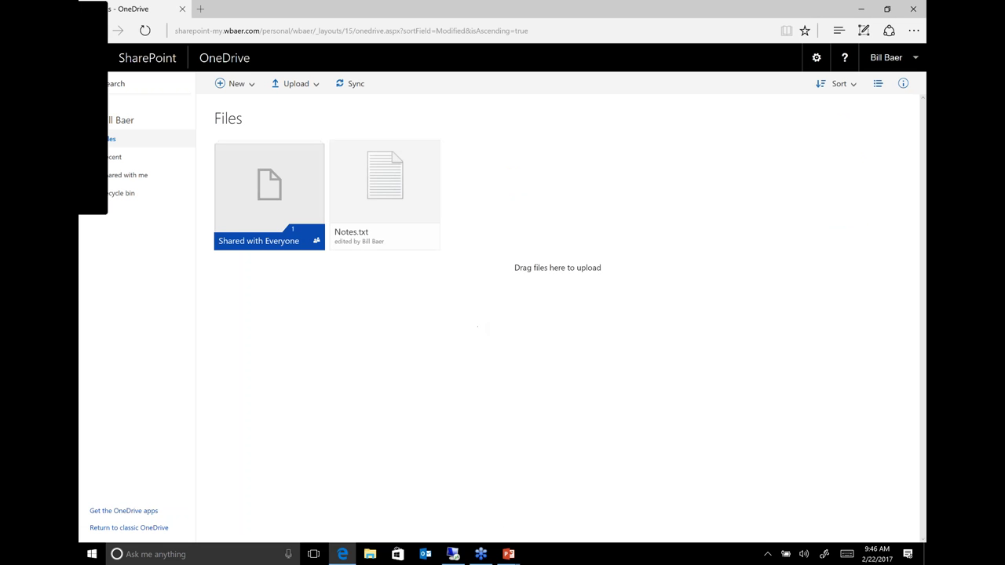
{"action": "left_click", "coordinate": [903, 83]}
{"action": "left_click", "coordinate": [878, 83]}
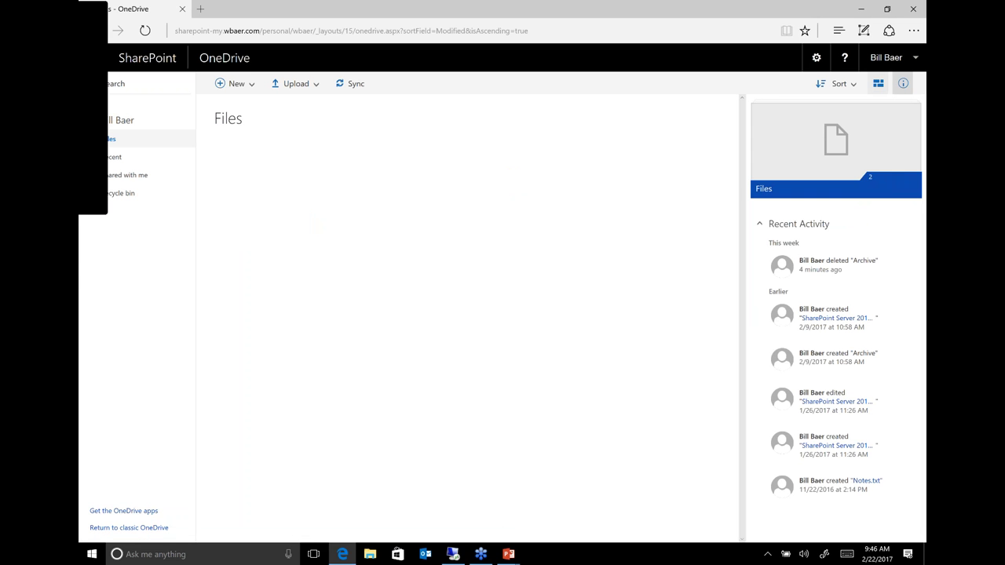
{"action": "left_click", "coordinate": [902, 84]}
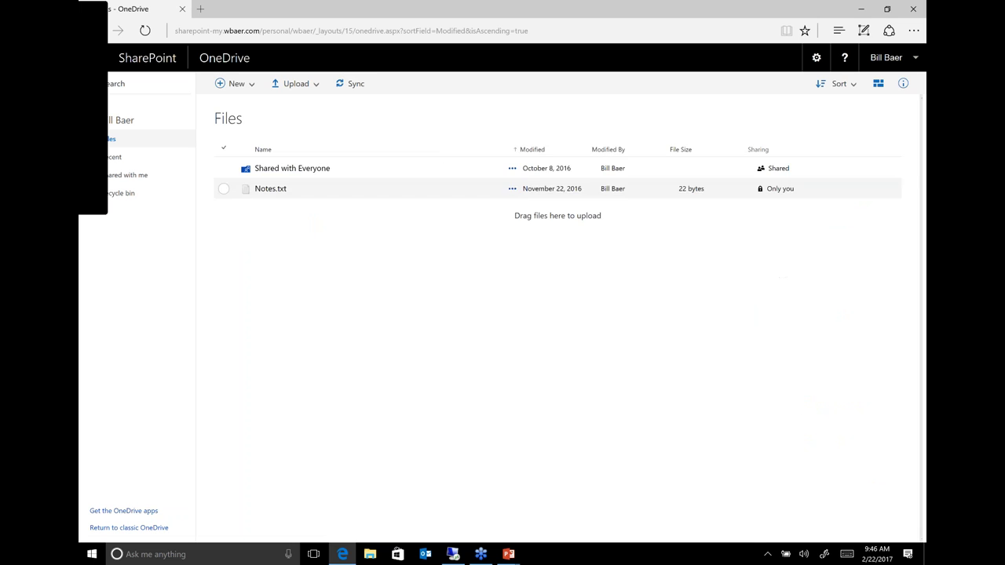
{"action": "left_click", "coordinate": [511, 169]}
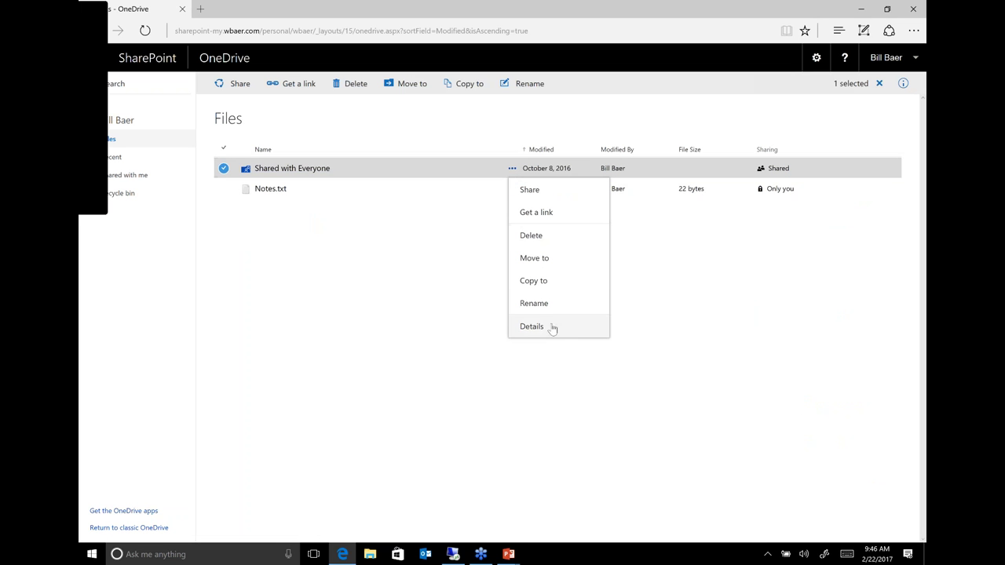
- Confirm Everyone can edit Shared with Everyone, then advance PowerPoint to the 'Cloud potential' slide
{"action": "left_click", "coordinate": [549, 212]}
{"action": "left_click", "coordinate": [360, 255]}
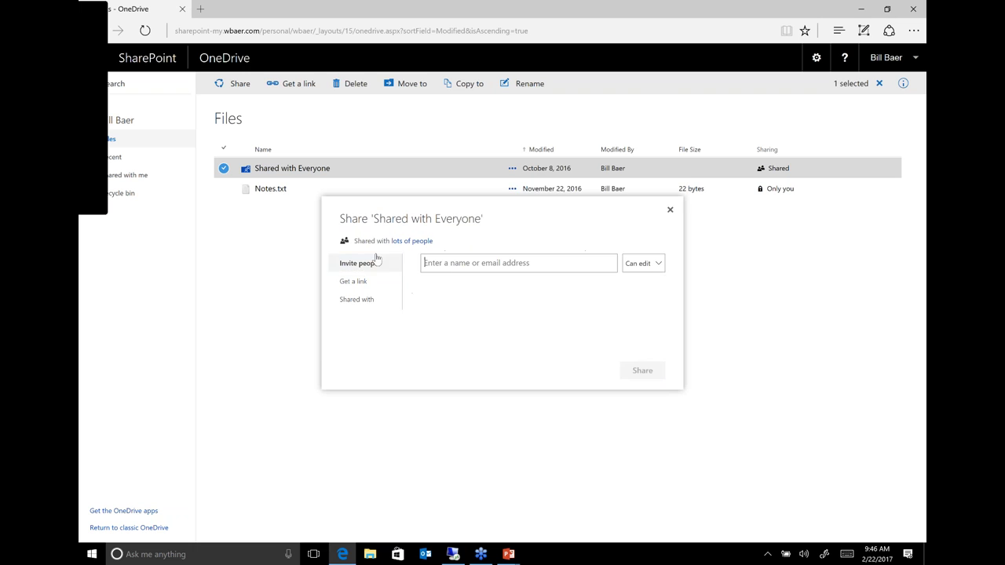
{"action": "left_click", "coordinate": [357, 299]}
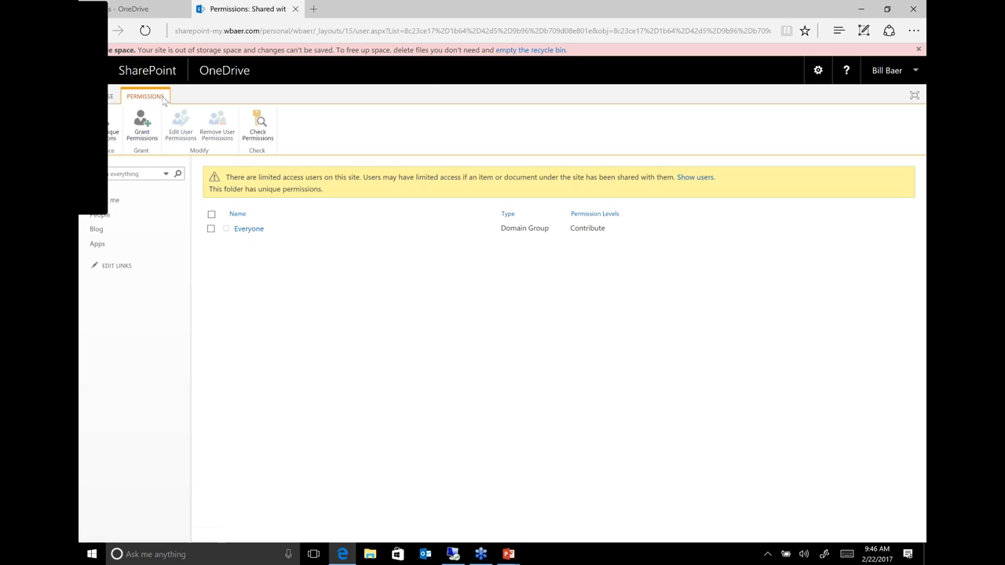
{"action": "left_click", "coordinate": [110, 9]}
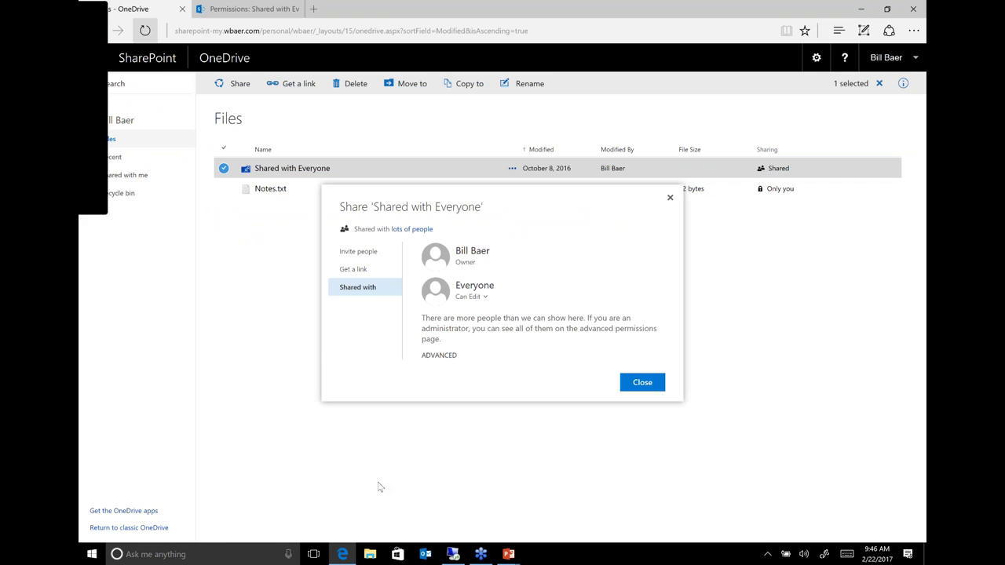
{"action": "left_click", "coordinate": [669, 198]}
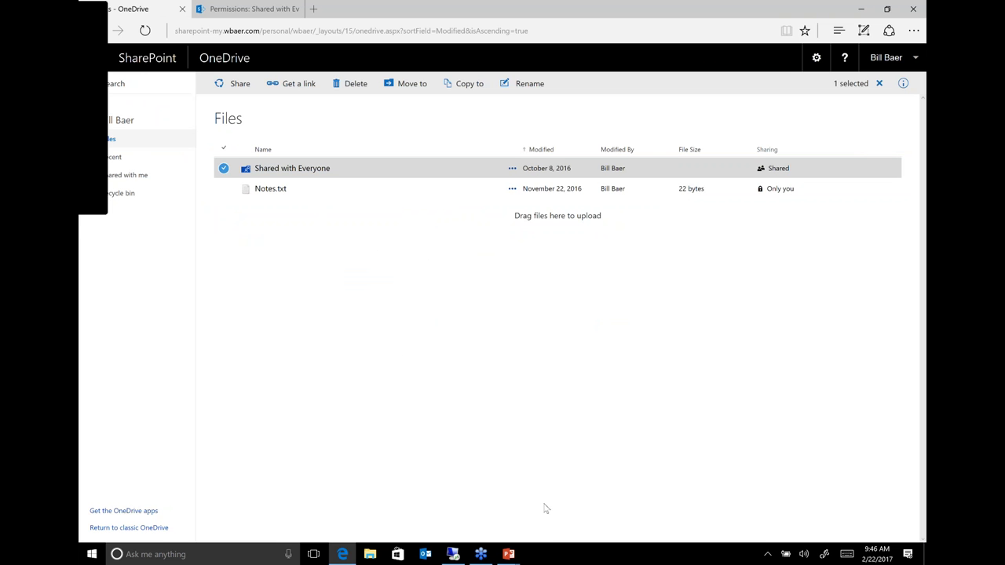
{"action": "key", "text": "alt+Tab"}
{"action": "key", "text": "alt+Tab"}
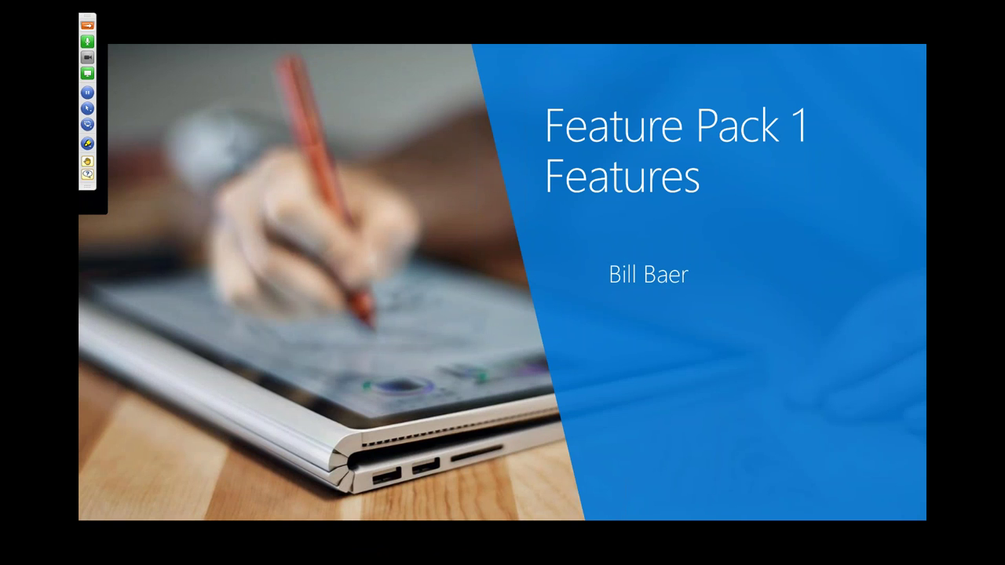
{"action": "key", "text": "Right"}
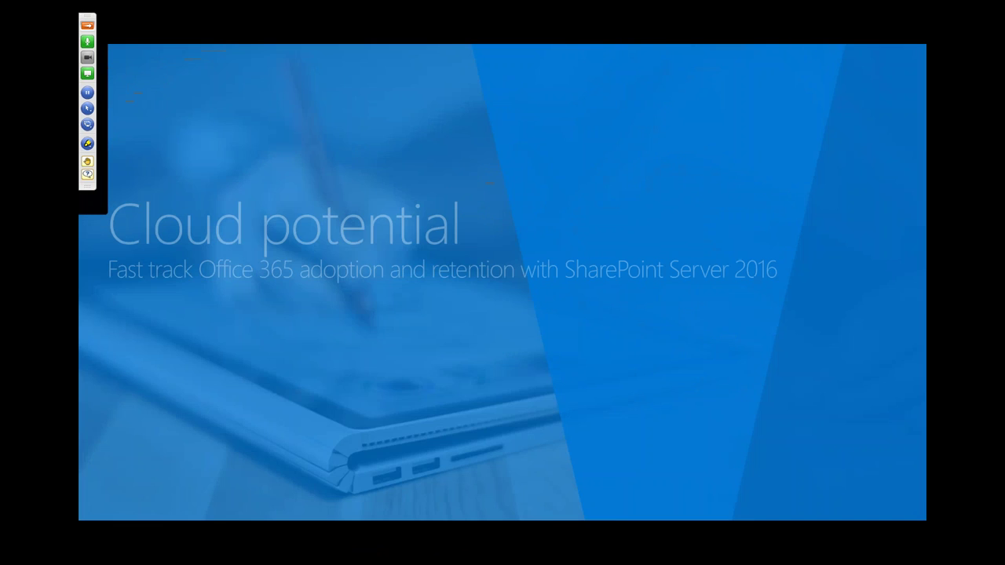